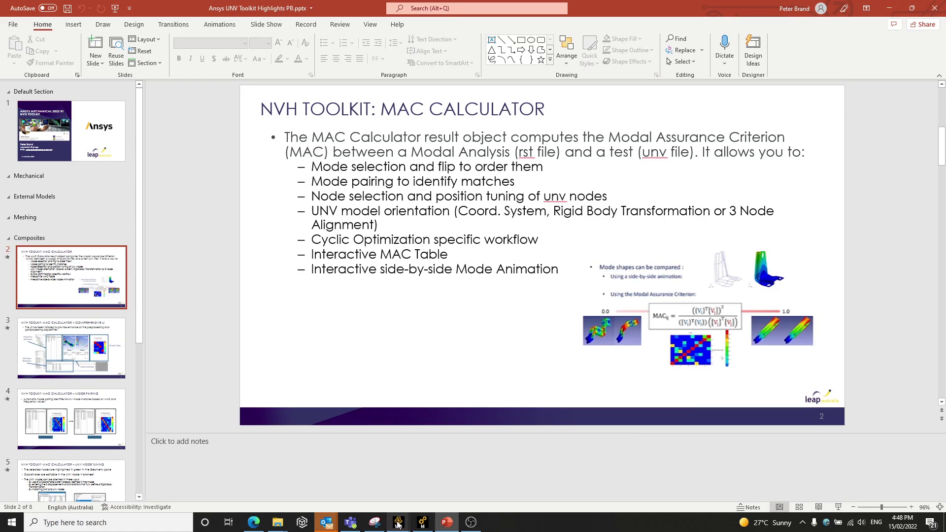
# Switch to Workbench and check in the Extensions Manager that the NVHToolkit extension is loaded
pyautogui.moveTo(399, 523)
pyautogui.click(423, 491)
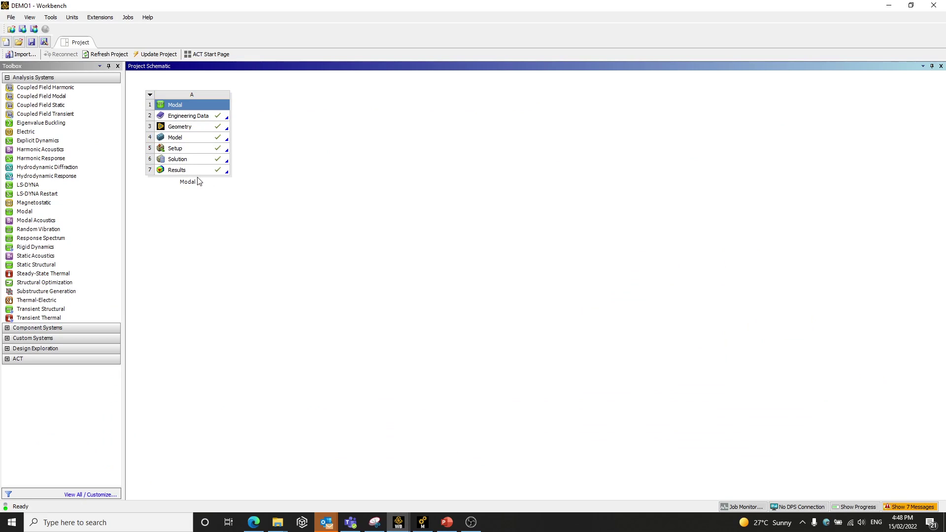
pyautogui.click(99, 18)
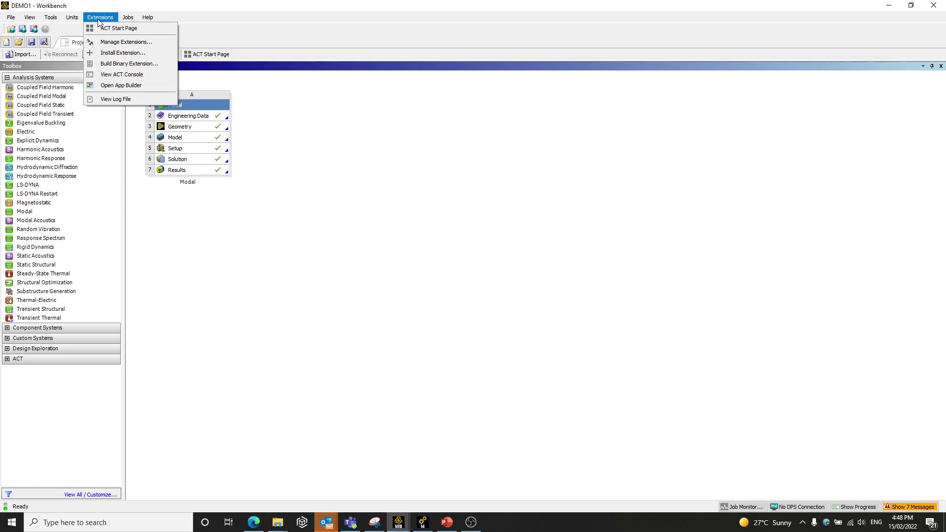
pyautogui.click(118, 42)
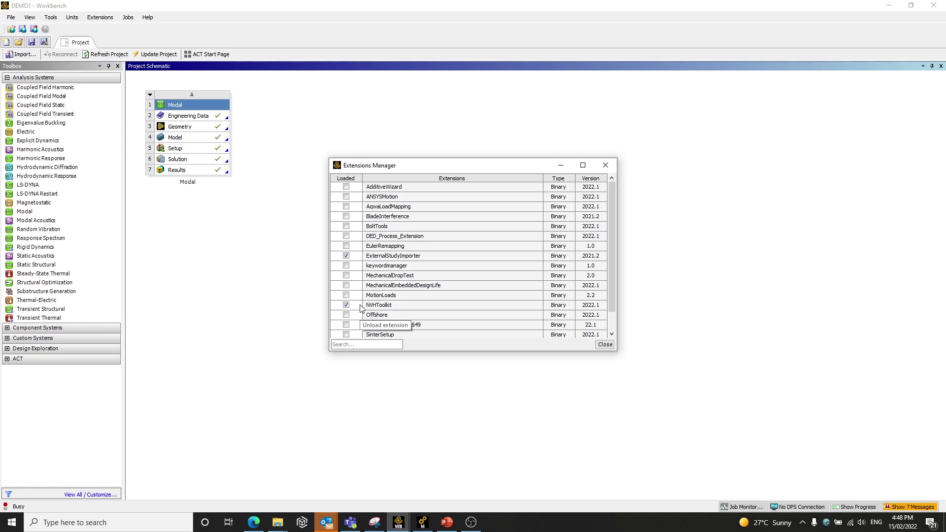
pyautogui.click(606, 165)
# Switch to Mechanical and inspect the mesh of the circular plate model
pyautogui.click(422, 523)
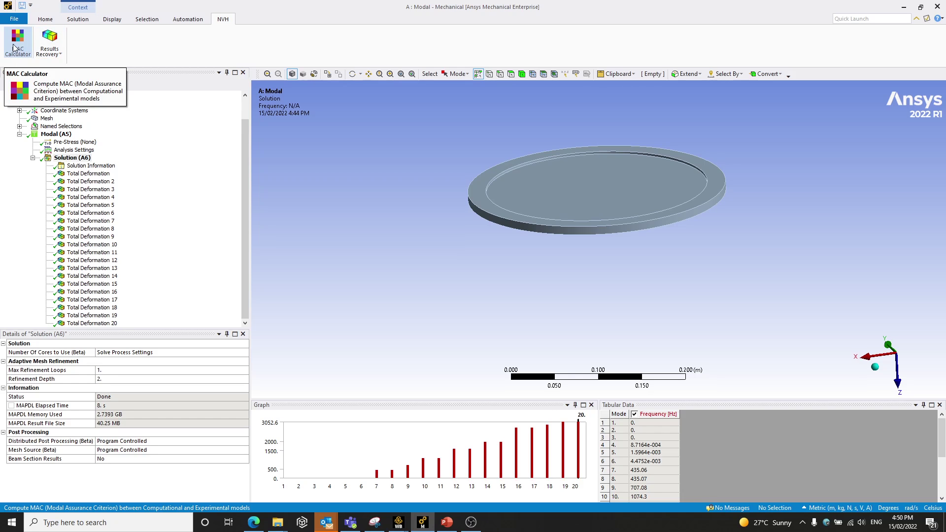
pyautogui.click(57, 135)
pyautogui.click(47, 118)
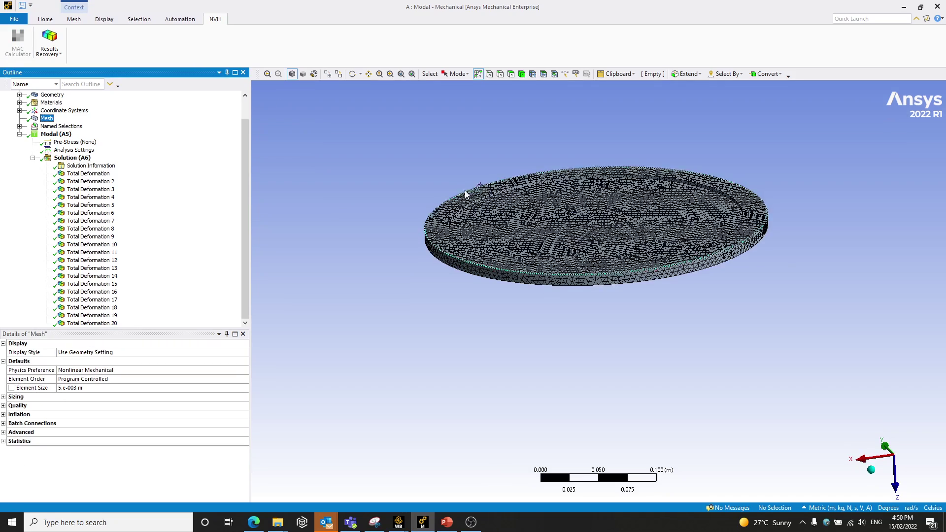
pyautogui.scroll(2, 570, 244)
pyautogui.moveTo(570, 244); pyautogui.dragTo(508, 169, button='middle')
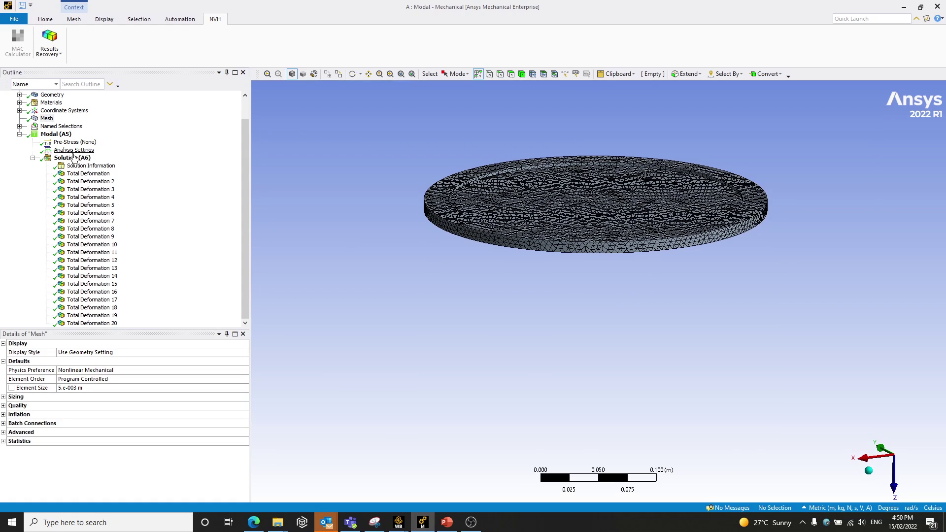
# Review the modal solution's deformation results for modes 1 to 6, animating the first mode
pyautogui.click(72, 158)
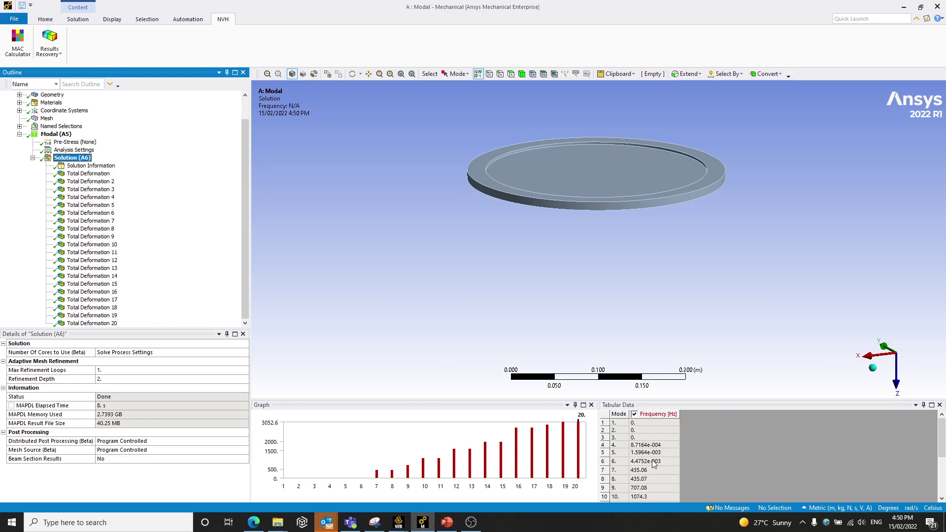
pyautogui.click(87, 174)
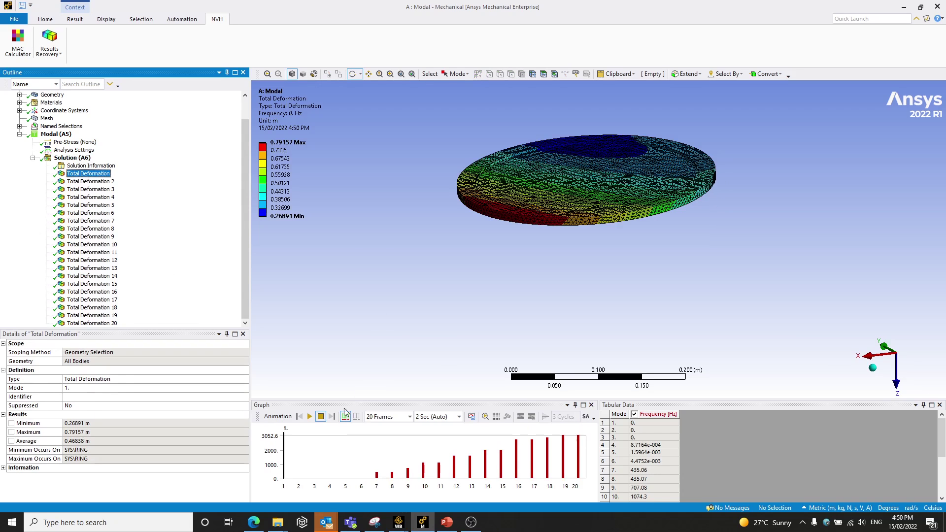
pyautogui.click(310, 417)
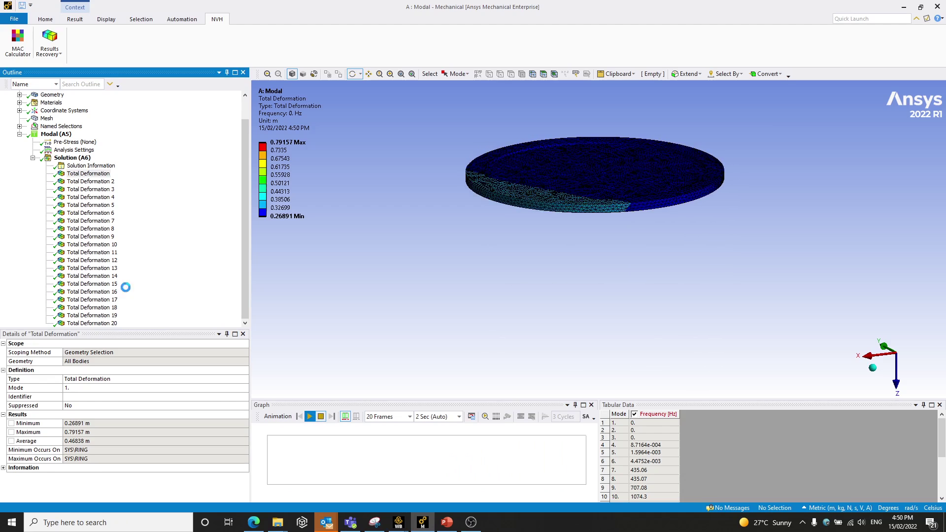
pyautogui.click(95, 181)
pyautogui.click(98, 189)
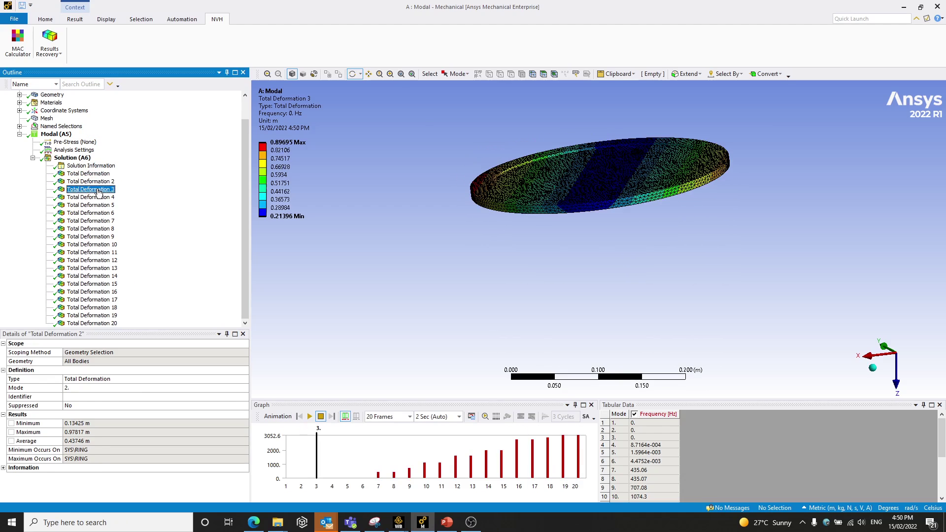
pyautogui.click(100, 197)
pyautogui.click(102, 205)
pyautogui.click(106, 212)
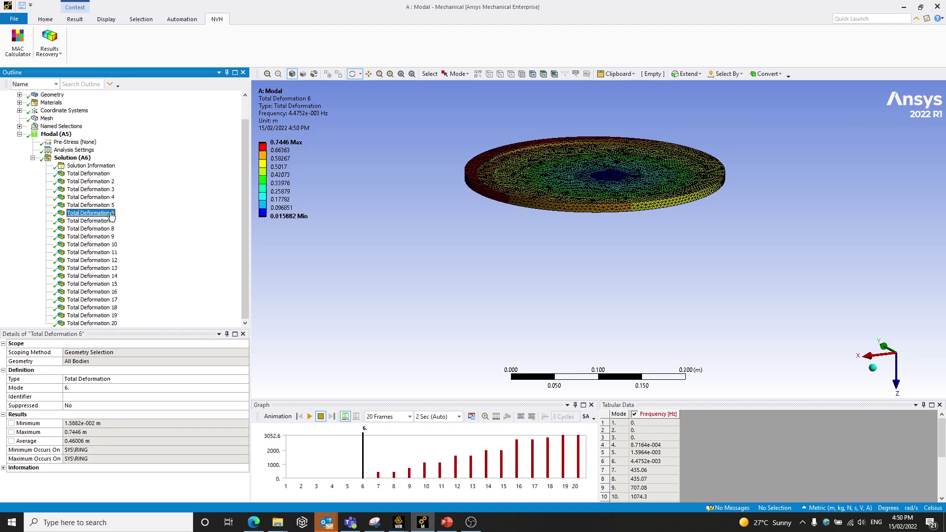
# Display the Total Deformation 7 result, play its mode shape animation and stop it
pyautogui.click(110, 222)
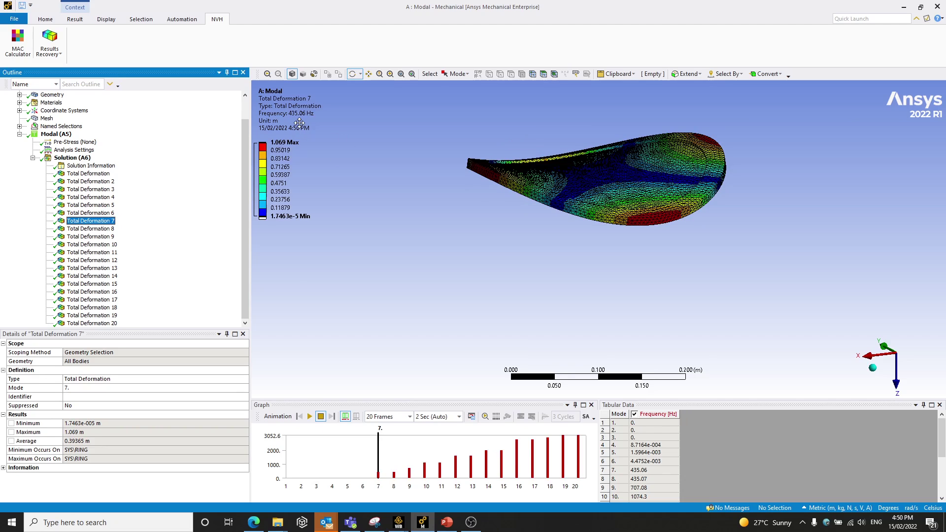
pyautogui.click(309, 416)
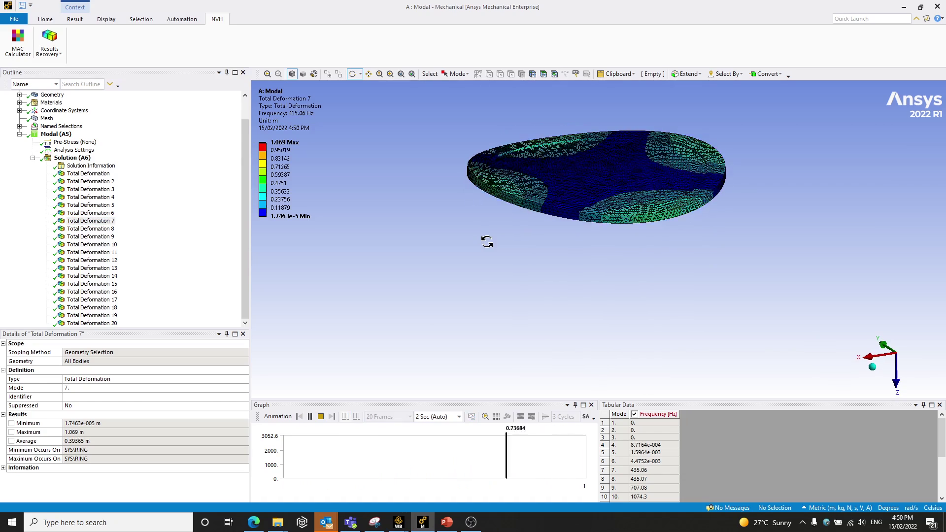
pyautogui.click(321, 417)
# Review the mode shapes of Total Deformation 8 through 14 in turn
pyautogui.click(111, 229)
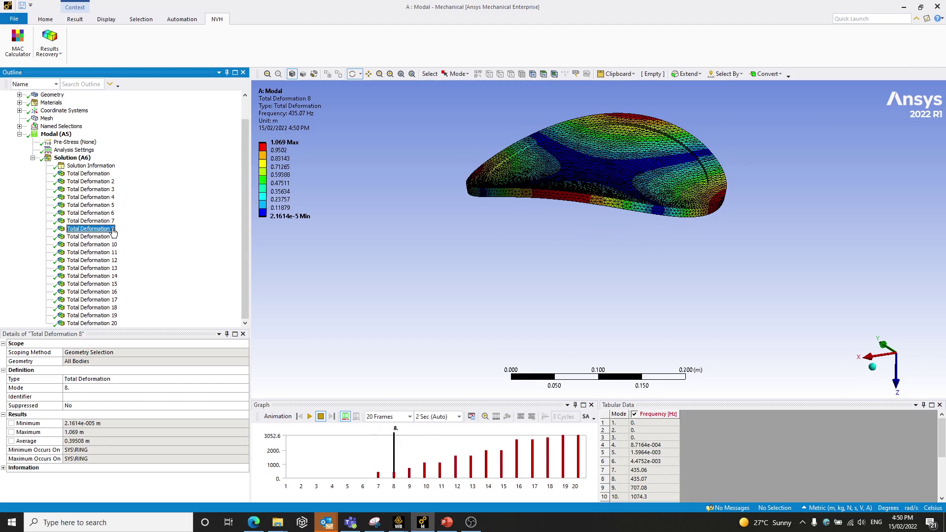
pyautogui.click(110, 237)
pyautogui.click(107, 245)
pyautogui.click(105, 253)
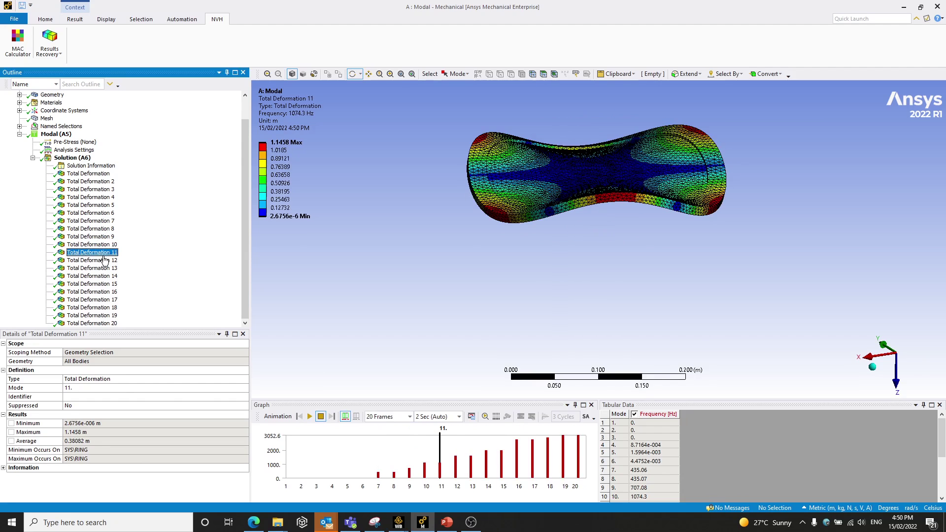
pyautogui.click(105, 260)
pyautogui.click(105, 268)
pyautogui.click(105, 276)
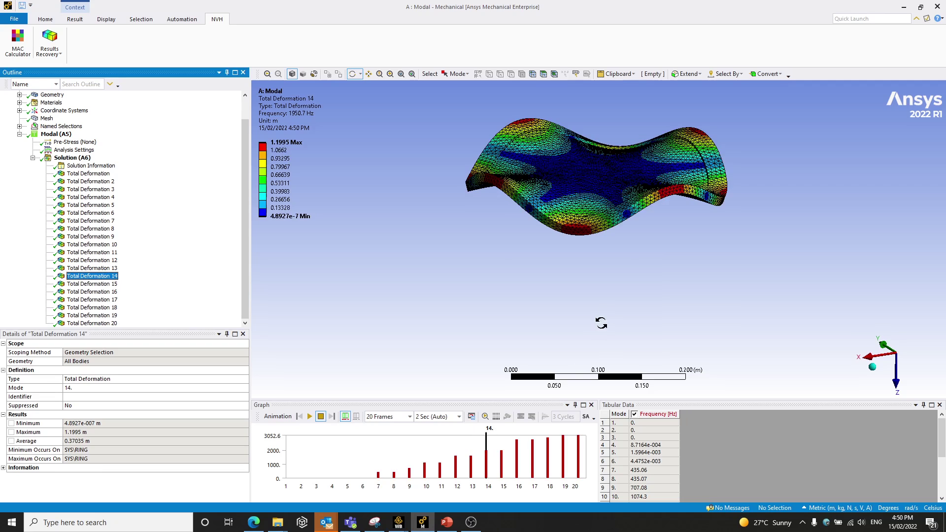
pyautogui.moveTo(606, 316); pyautogui.dragTo(594, 325)
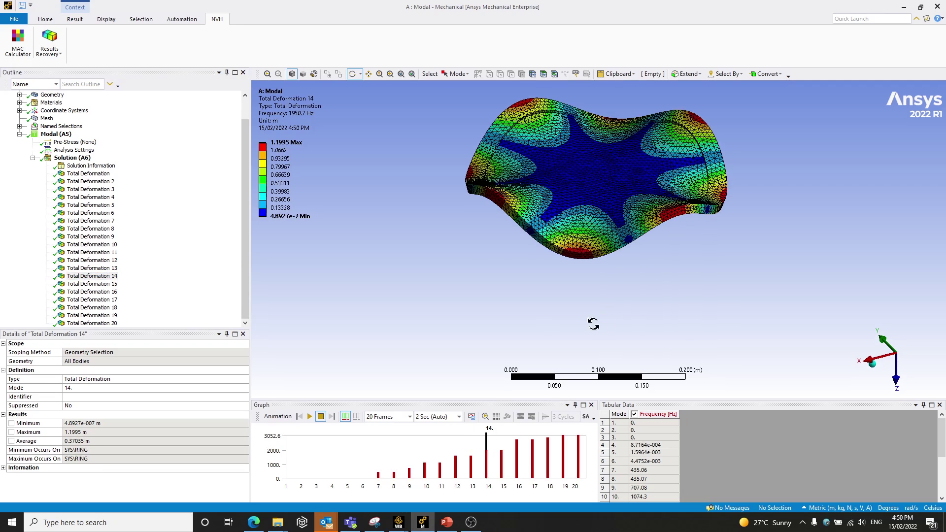
# Check the modal Analysis Settings and add a MAC Calculator object to the Solution
pyautogui.click(52, 150)
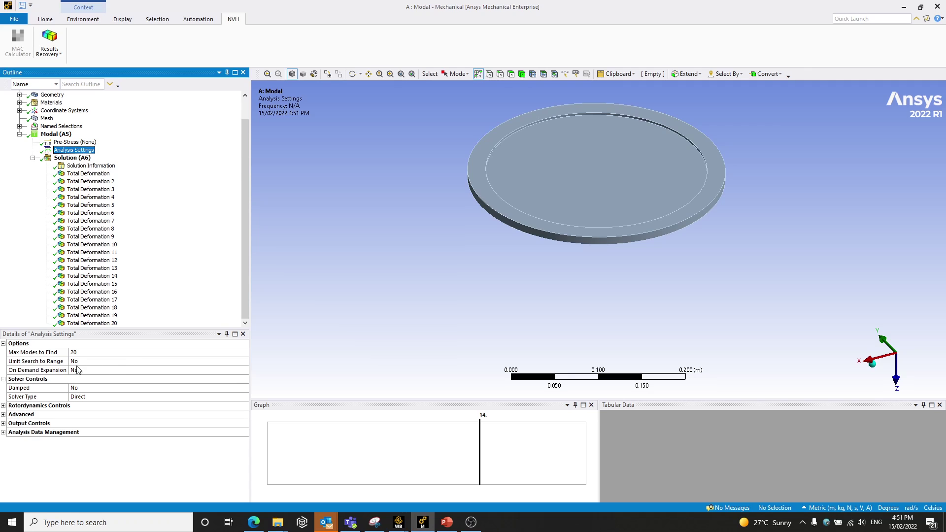
pyautogui.click(68, 159)
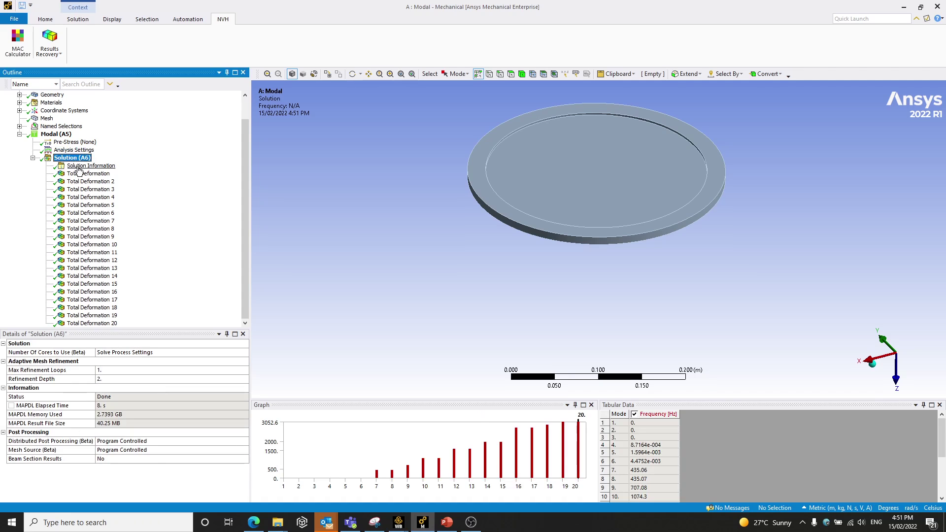
pyautogui.click(18, 49)
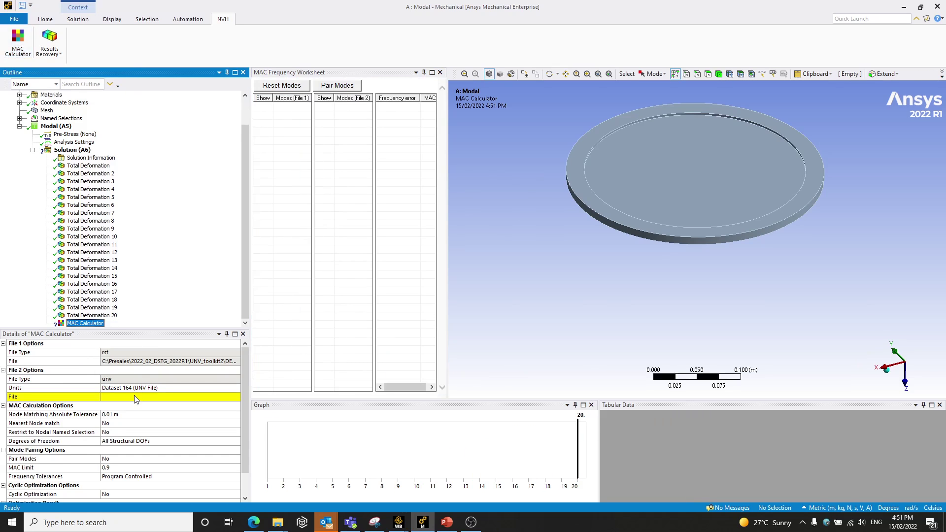
# View the contents of file_DEMO.unv from the Documents folder in Notepad, then return to Mechanical
pyautogui.click(278, 523)
pyautogui.click(230, 498)
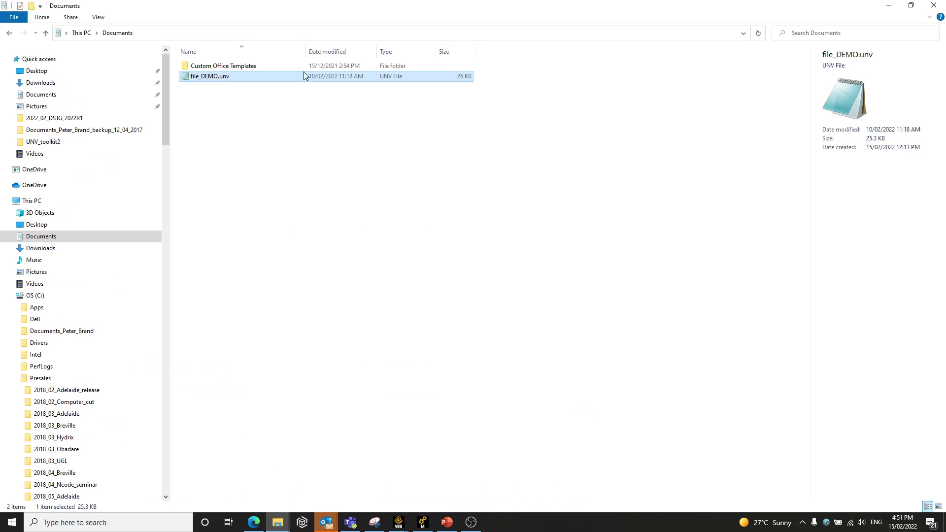
pyautogui.doubleClick(219, 77)
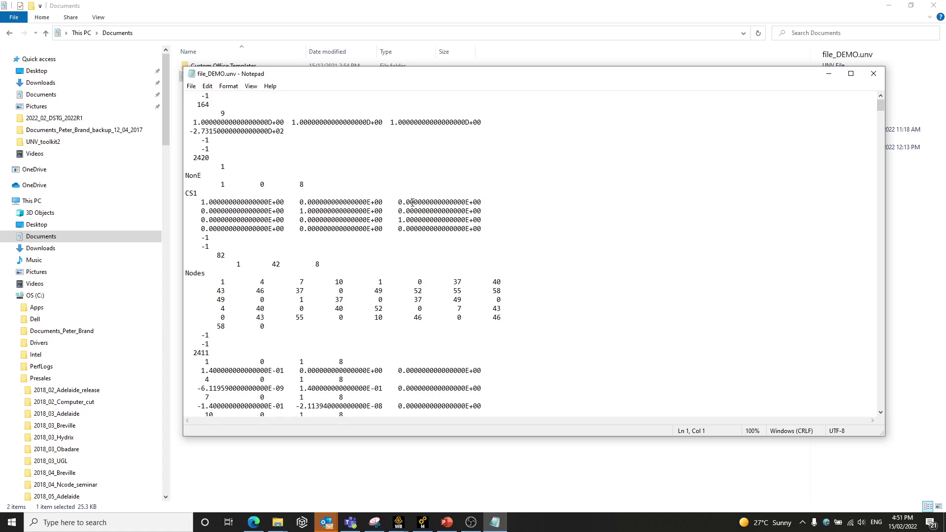
pyautogui.click(874, 74)
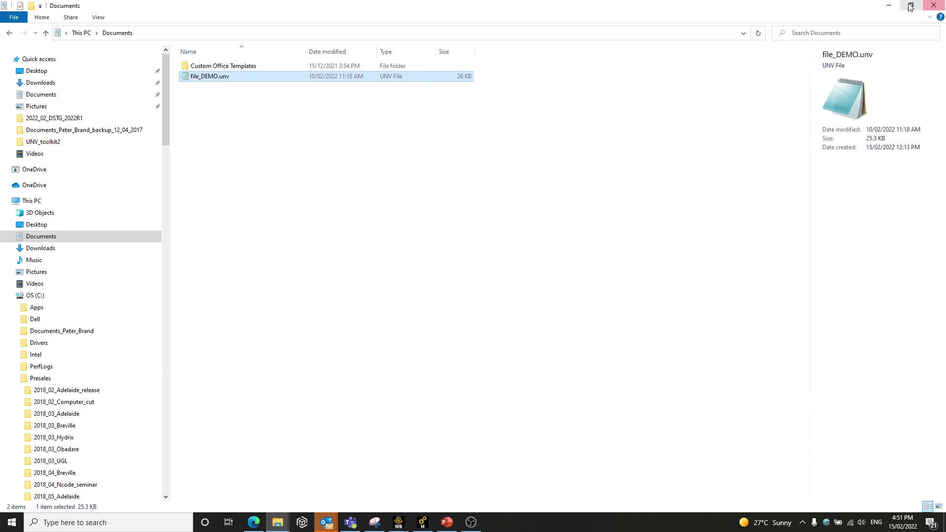
pyautogui.click(889, 6)
# Load the UNV test file as File 2 of the MAC Calculator
pyautogui.click(241, 397)
pyautogui.click(197, 82)
pyautogui.click(389, 250)
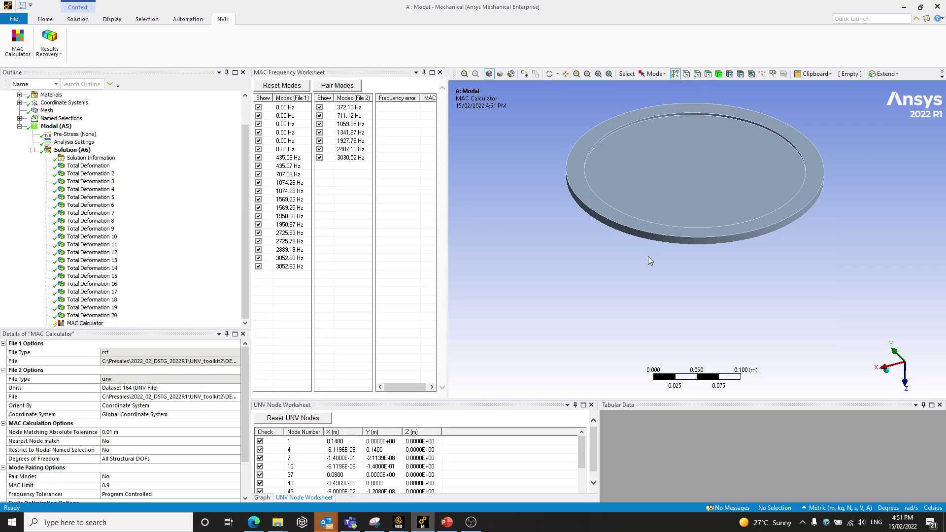
# Examine the UNV wireframe's alignment with the plate from the side and set its Orient By option to Rigid Body Transformation
pyautogui.moveTo(648, 260); pyautogui.dragTo(757, 271, button='middle')
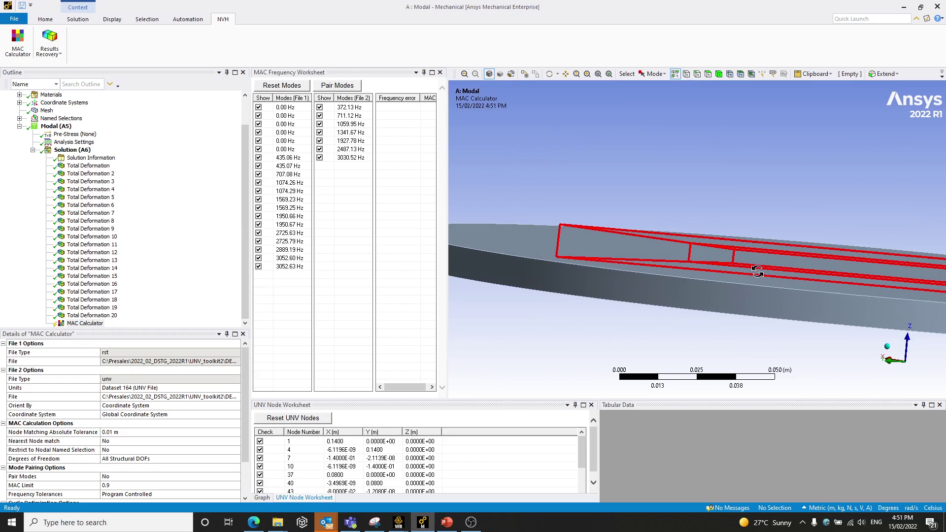
pyautogui.click(907, 367)
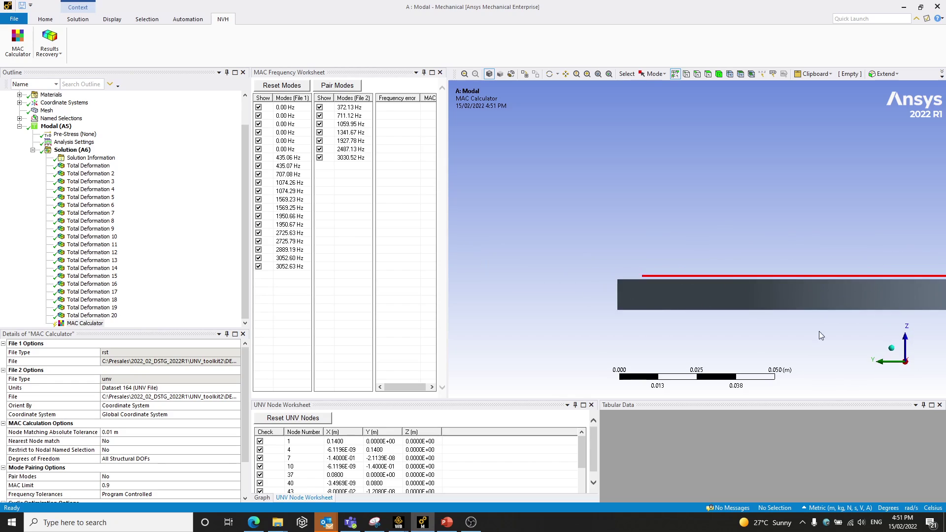
pyautogui.keyDown('shift'); pyautogui.moveTo(710, 266); pyautogui.dragTo(693, 186, button='middle'); pyautogui.keyUp('shift')
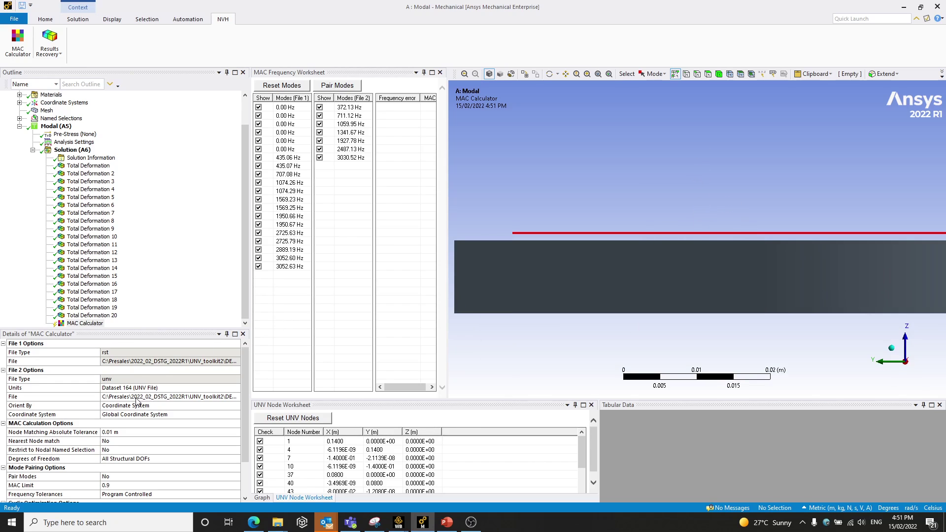
pyautogui.click(86, 324)
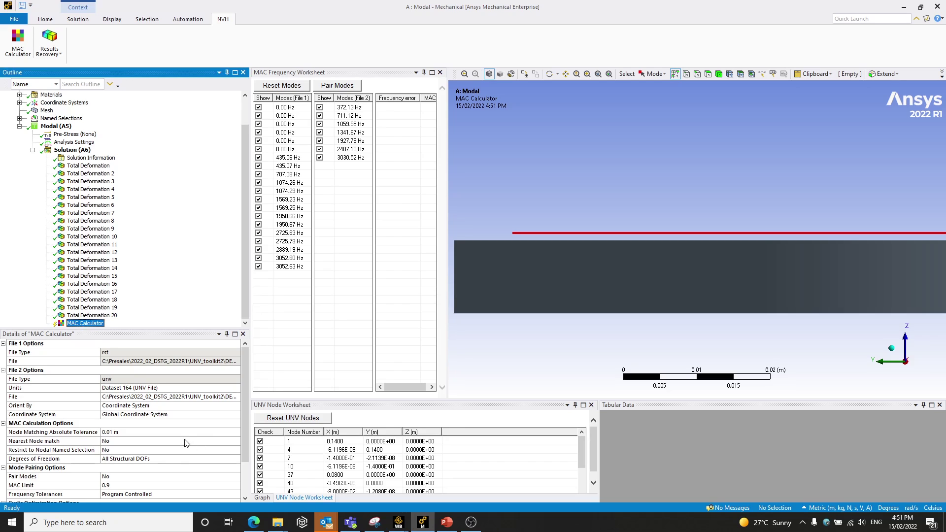
pyautogui.click(171, 415)
pyautogui.click(236, 415)
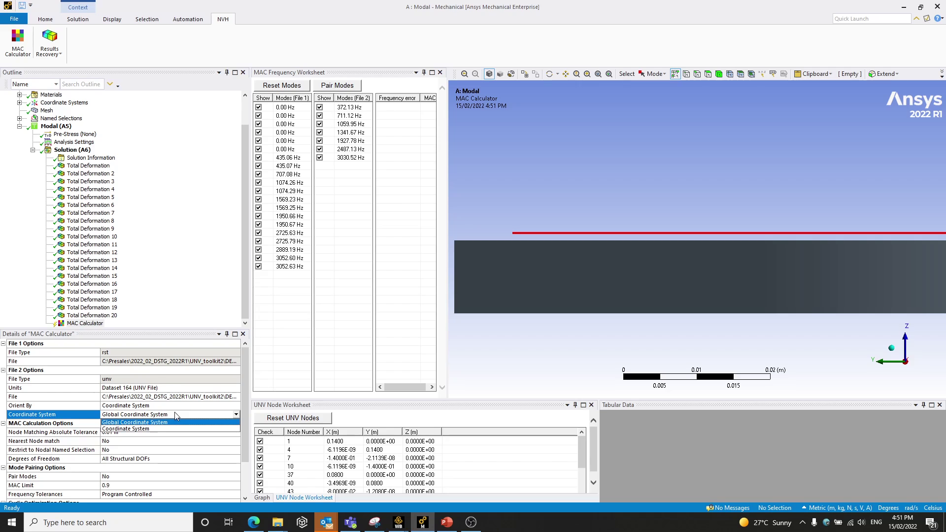
pyautogui.click(168, 338)
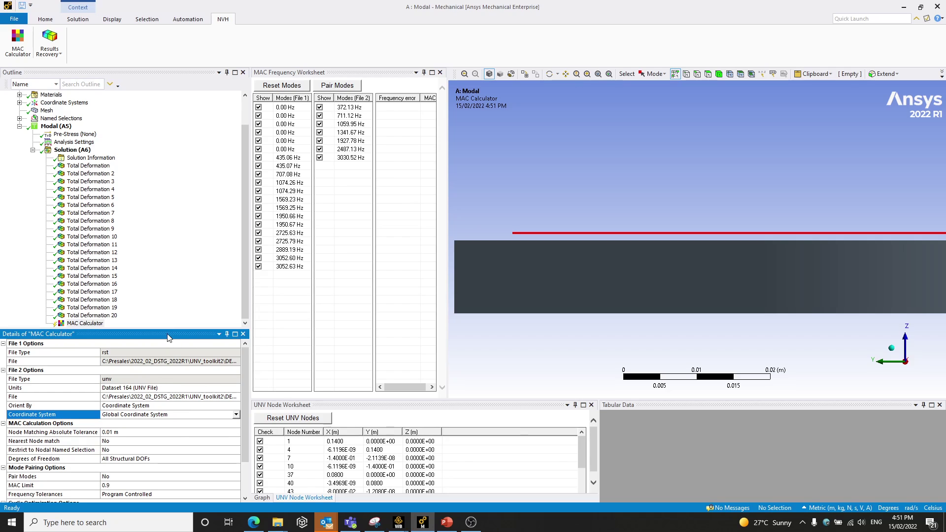
pyautogui.click(148, 405)
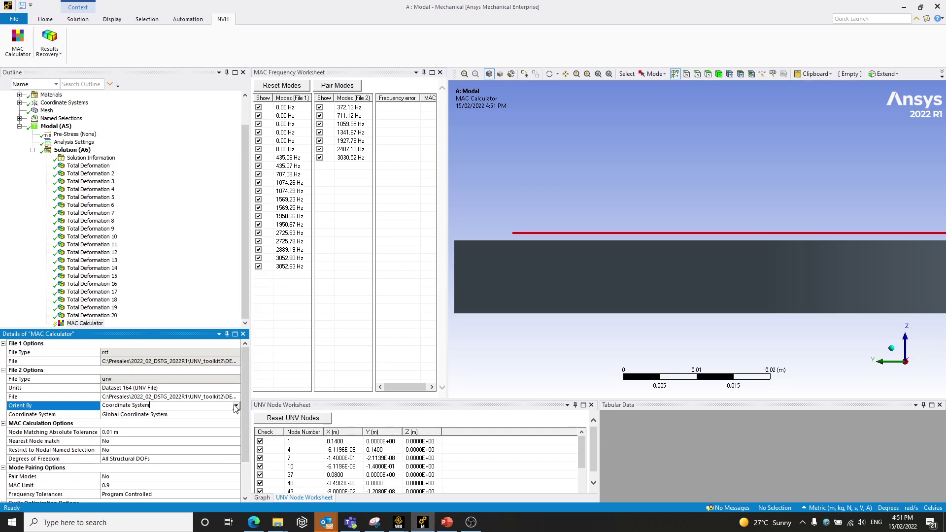
pyautogui.click(236, 405)
pyautogui.click(157, 423)
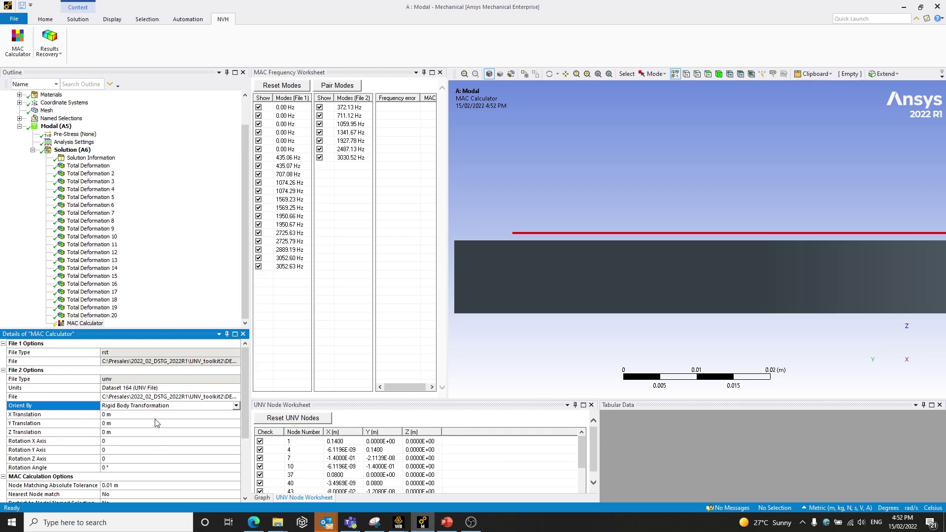
# Set the UNV model's Z Translation to -0.001 m and check the wireframe's placement on the plate
pyautogui.click(127, 431)
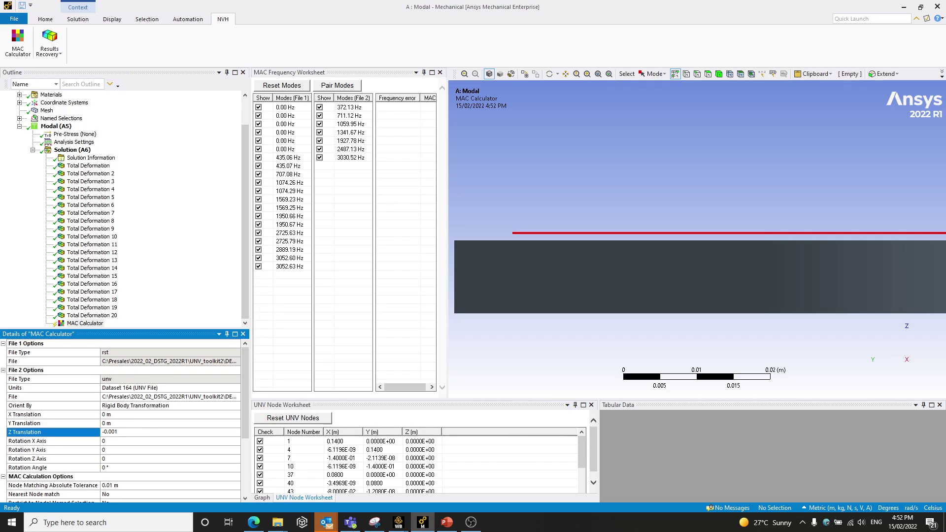
pyautogui.click(136, 418)
pyautogui.click(710, 146)
pyautogui.scroll(-5, 709, 146)
pyautogui.scroll(-3, 687, 189)
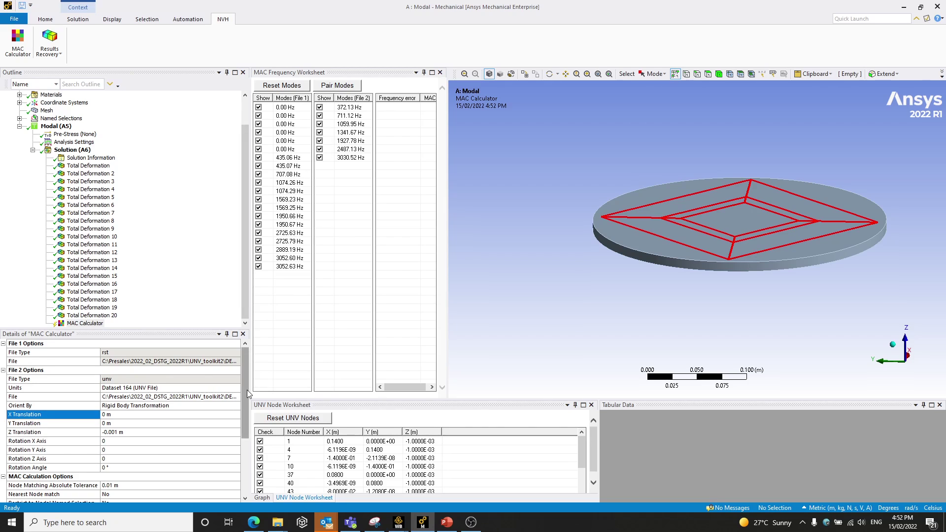
pyautogui.moveTo(247, 389); pyautogui.dragTo(242, 431)
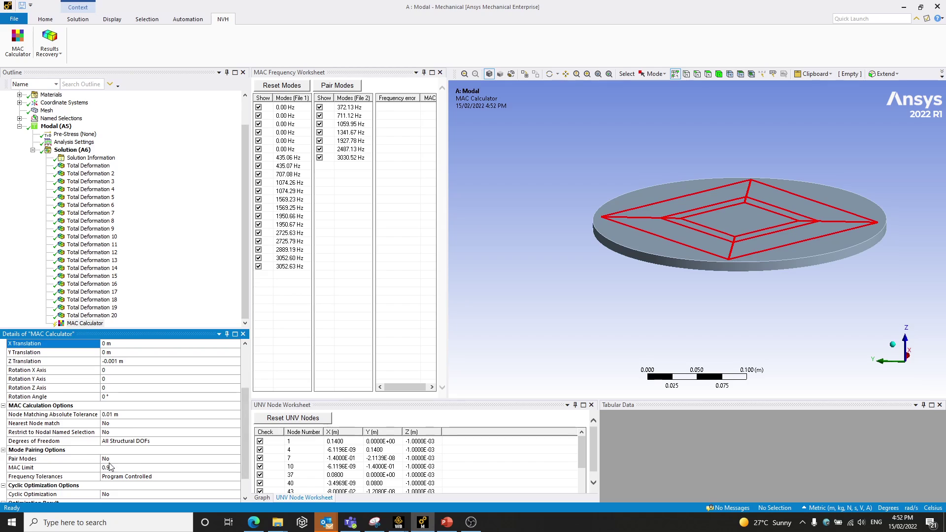
# Generate the MAC Calculator results and show the 2D MAC table in a widened pane
pyautogui.click(93, 325)
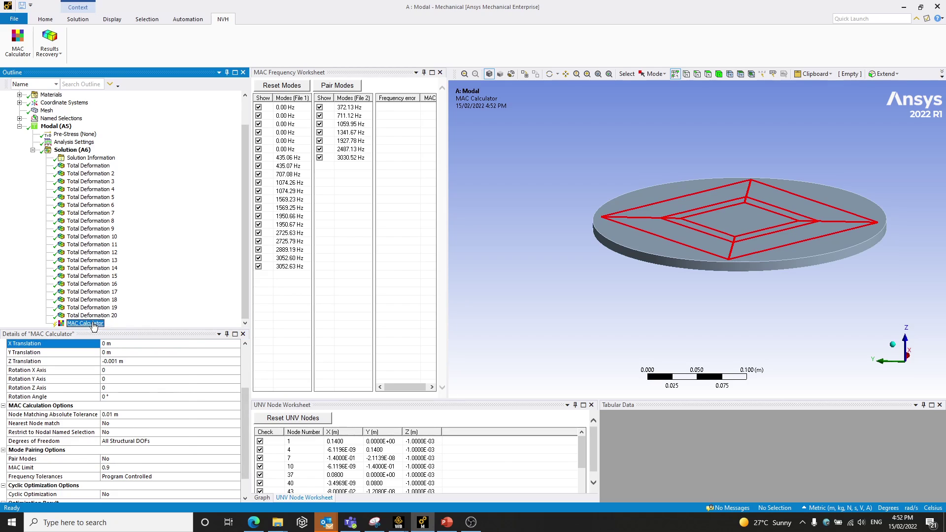
pyautogui.rightClick(94, 325)
pyautogui.click(124, 328)
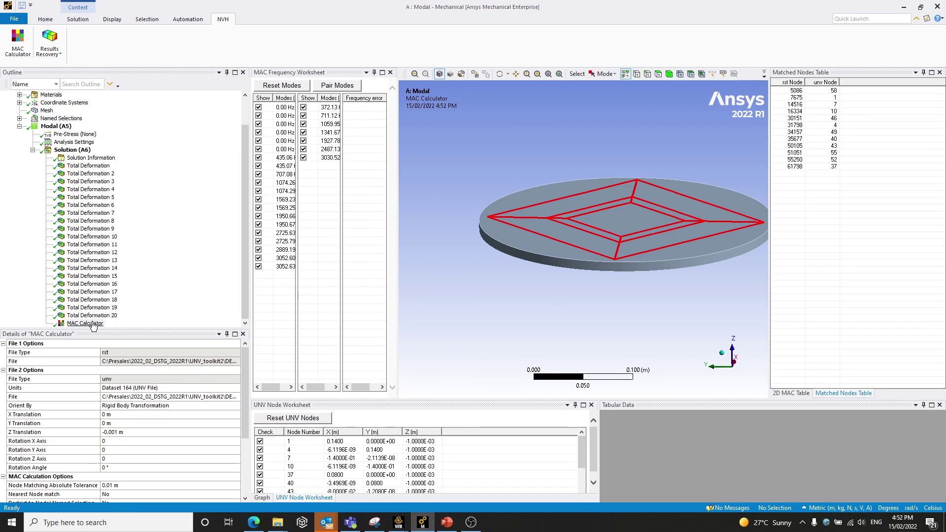
pyautogui.click(791, 393)
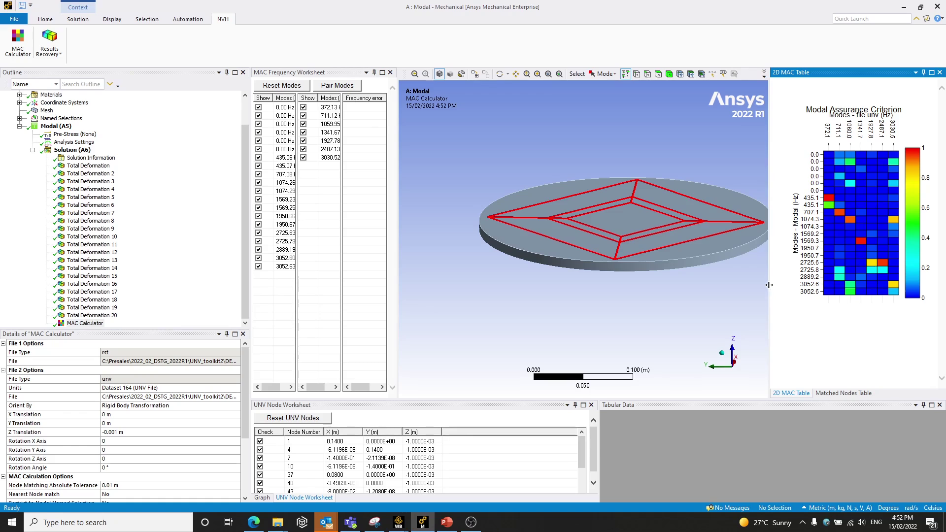
pyautogui.moveTo(768, 285); pyautogui.dragTo(607, 231)
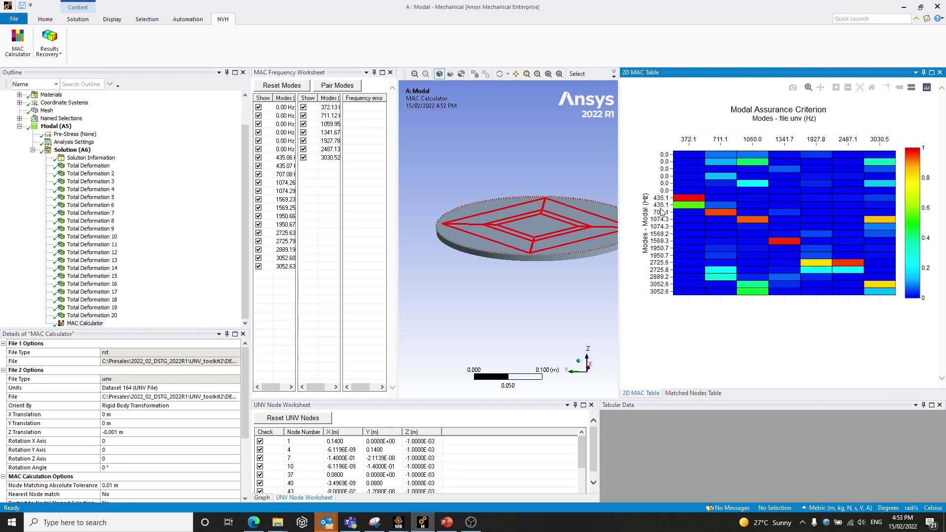
# Animate the mode shapes for the MAC table's first 0.0 Hz modal result against the 372.1 Hz UNV mode
pyautogui.click(687, 155)
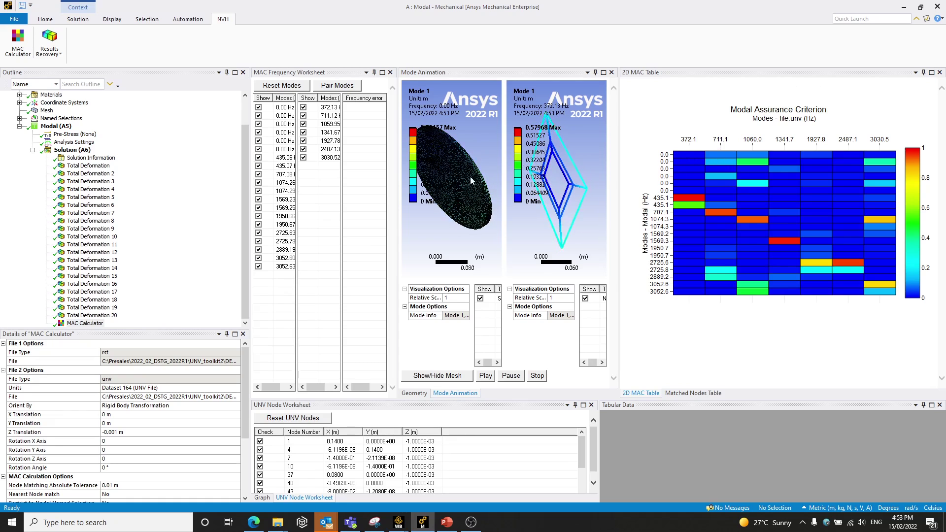
pyautogui.moveTo(695, 155)
pyautogui.click(455, 228)
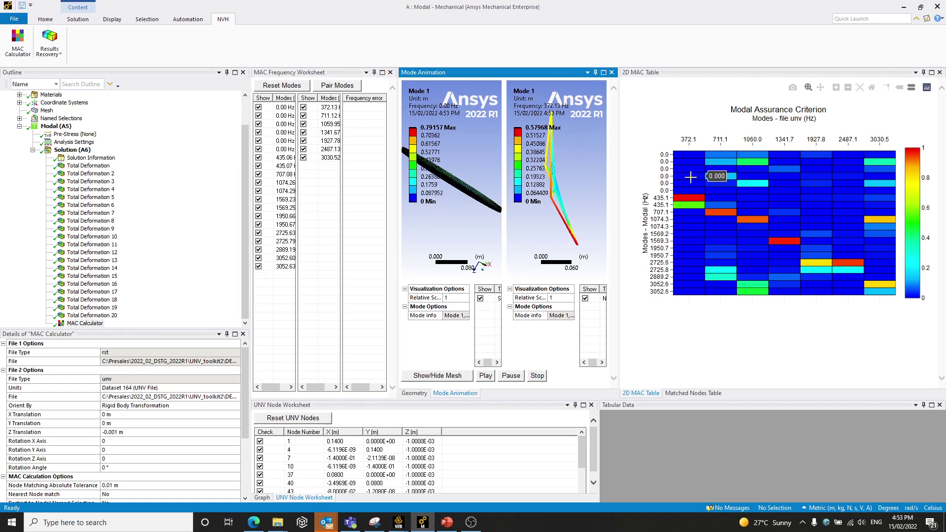
# Animate the first 435.1 Hz modal result against the 372.1 Hz UNV mode and hide the plate's mesh
pyautogui.moveTo(688, 160)
pyautogui.moveTo(689, 198)
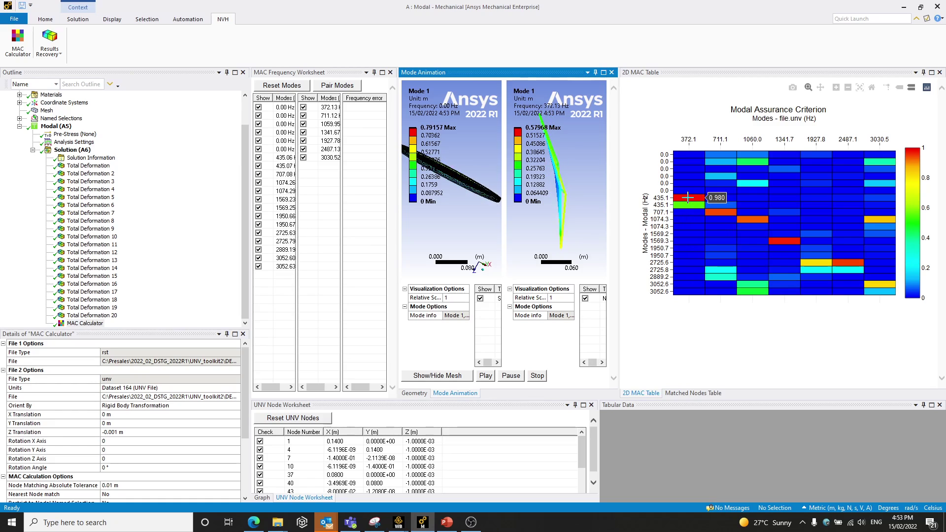
pyautogui.click(688, 198)
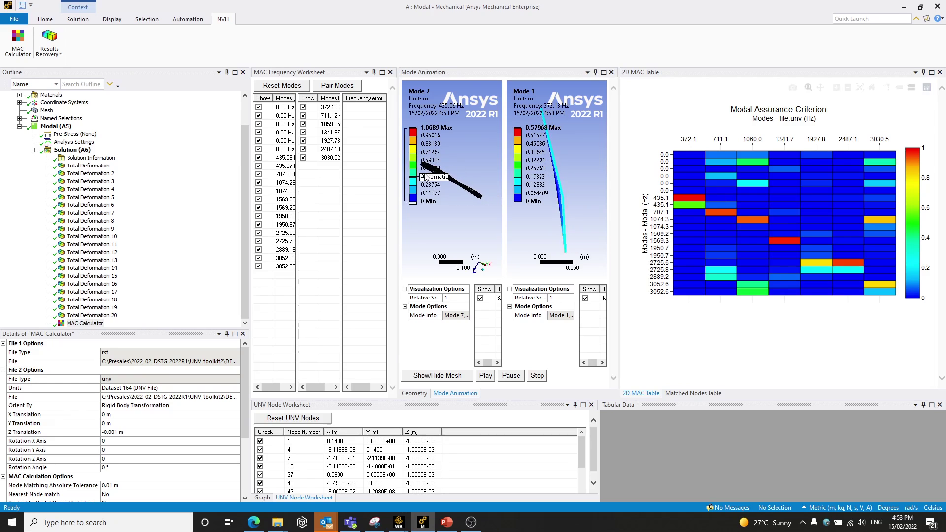
pyautogui.moveTo(470, 167); pyautogui.dragTo(463, 189)
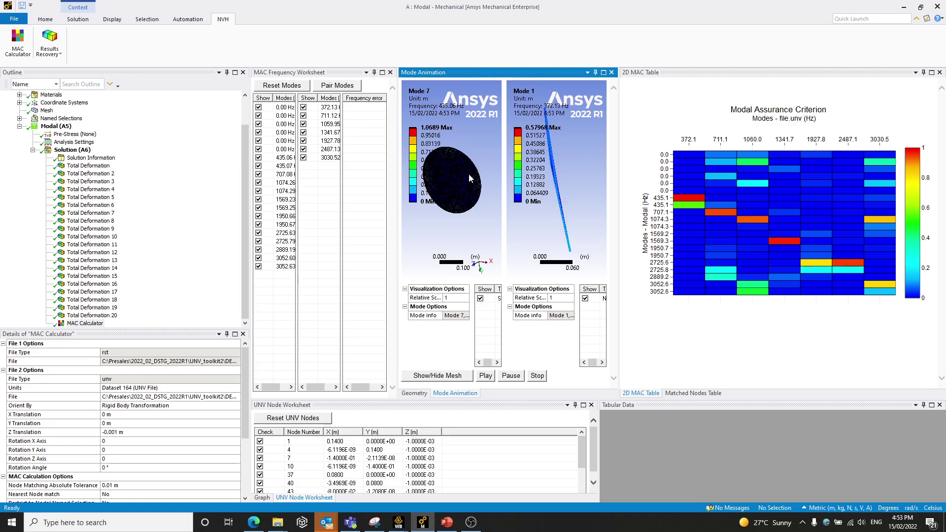
pyautogui.click(438, 376)
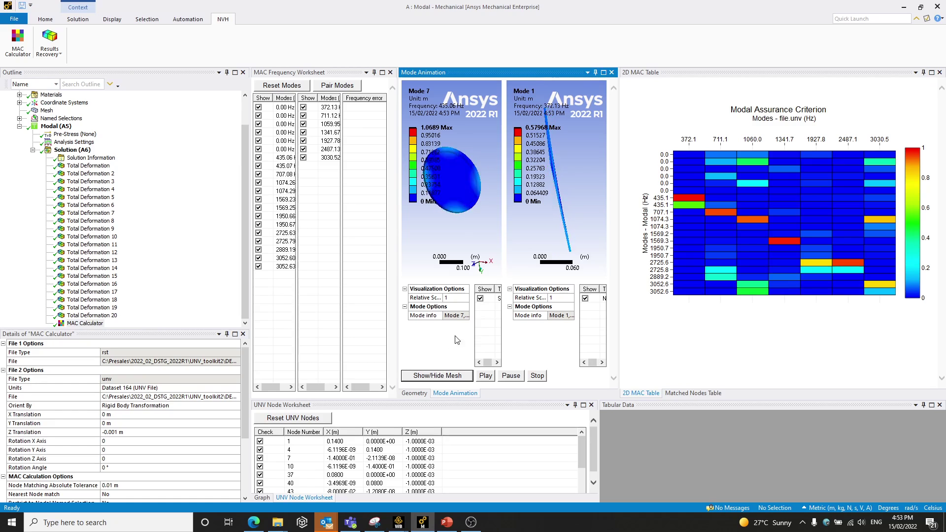
pyautogui.moveTo(464, 202); pyautogui.dragTo(477, 200)
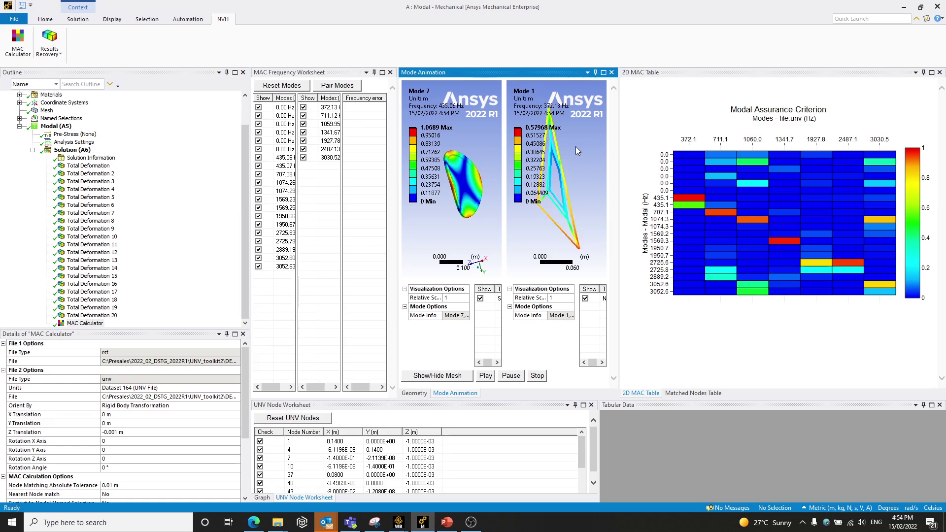
# Set the UNV mode animation's relative scale to -1 and read the MAC values across the table
pyautogui.moveTo(577, 148); pyautogui.dragTo(555, 167, button='middle')
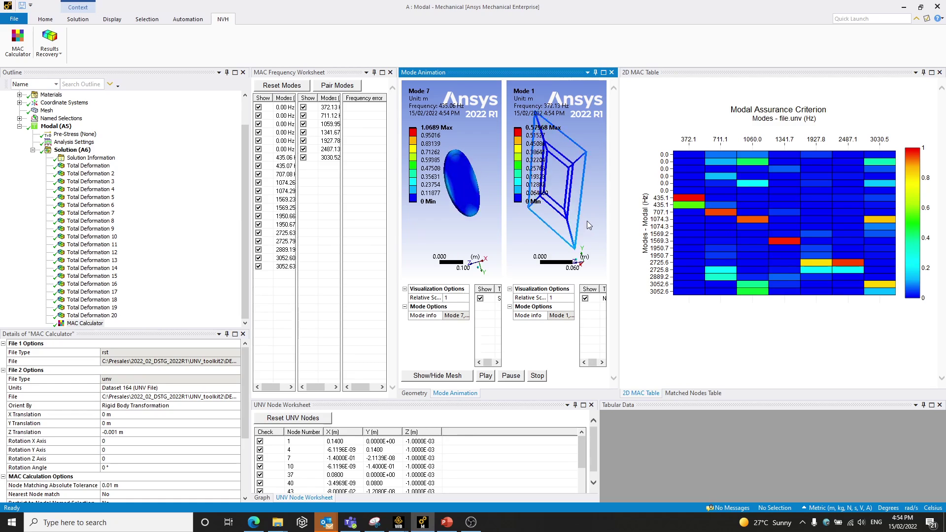
pyautogui.click(550, 298)
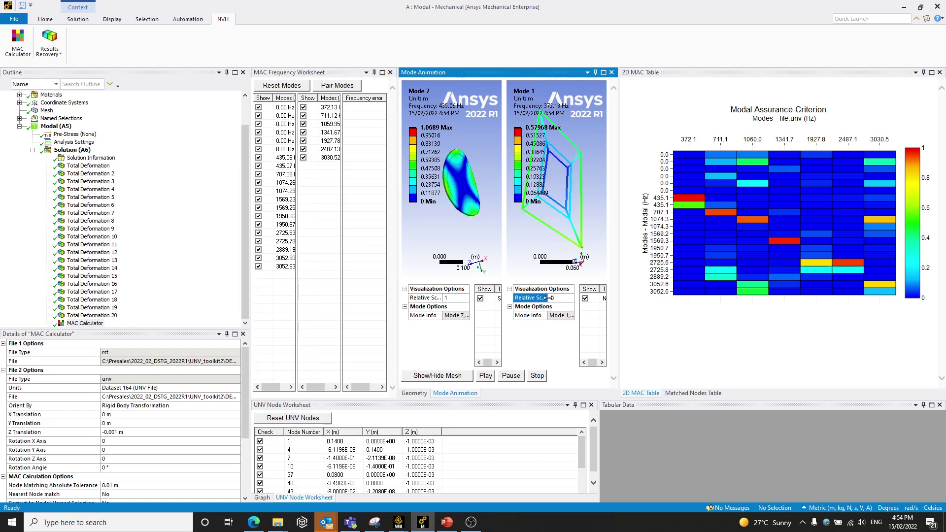
pyautogui.write('-1')
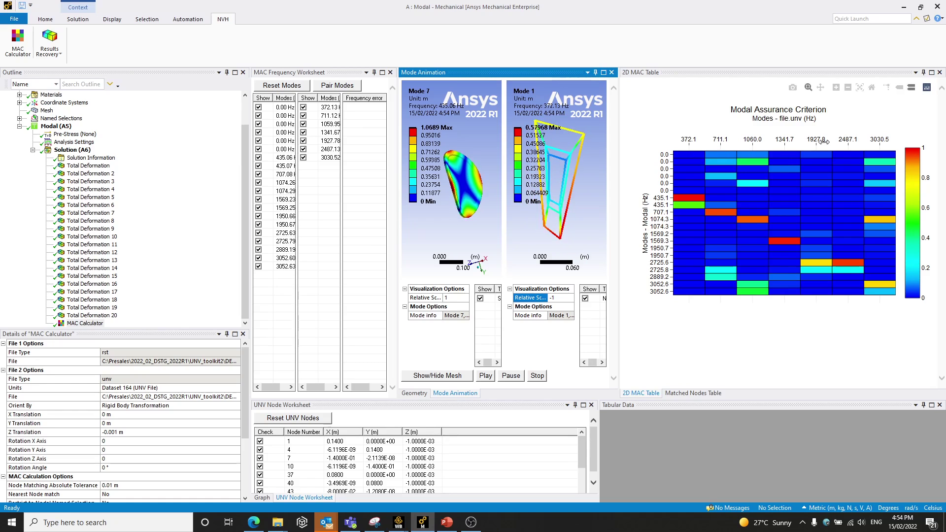
pyautogui.moveTo(854, 280)
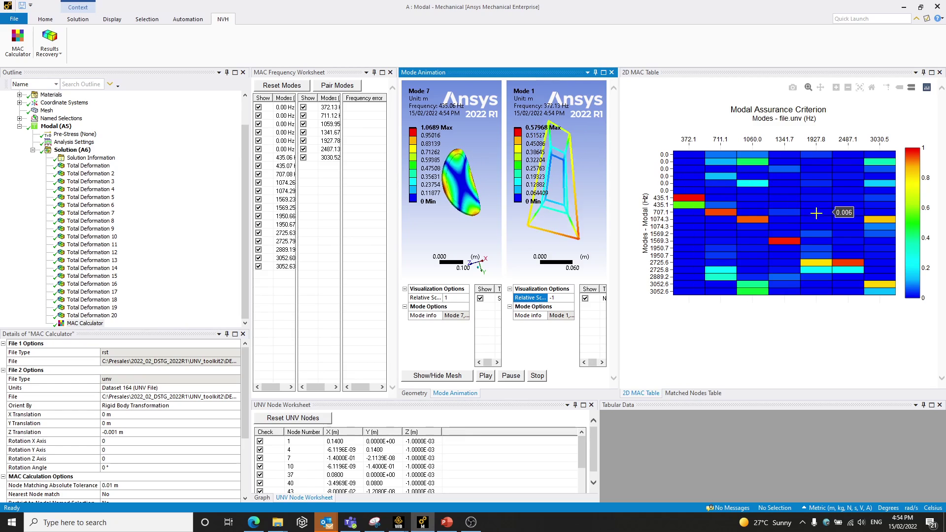
pyautogui.moveTo(704, 206)
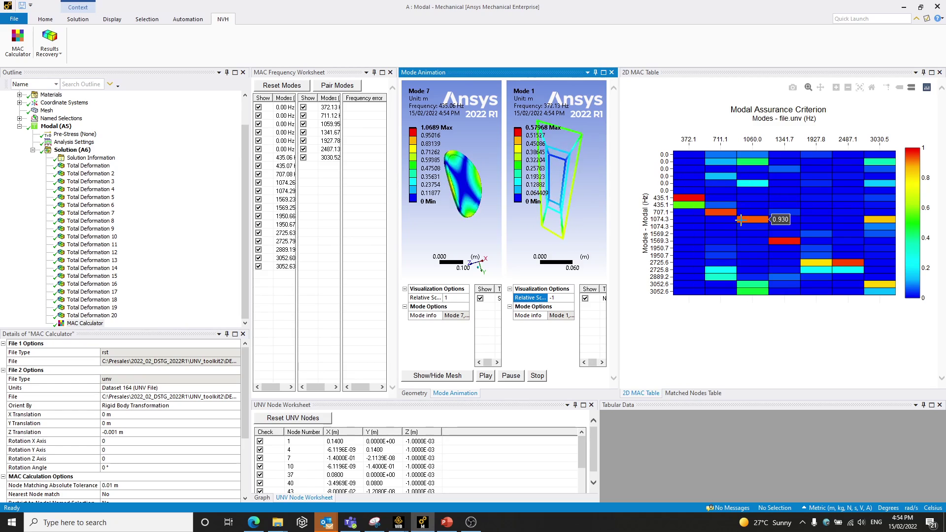
pyautogui.moveTo(783, 241)
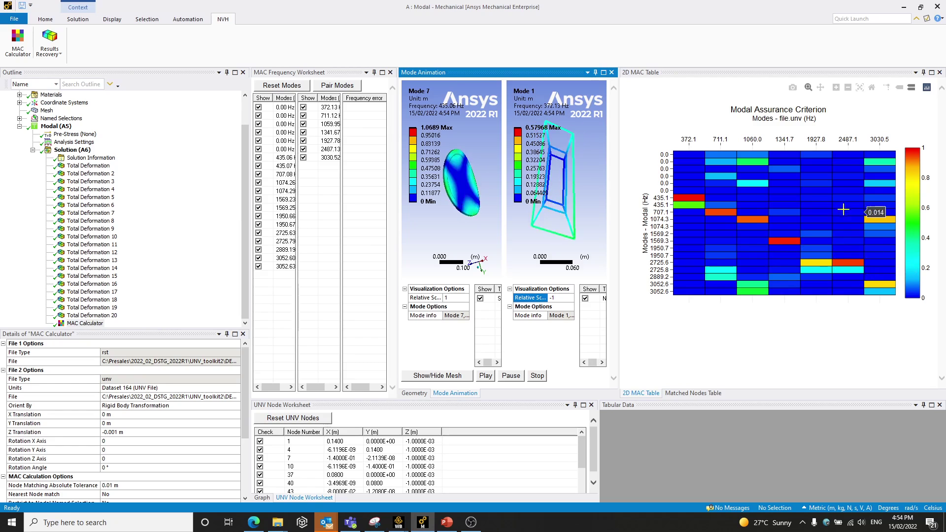
pyautogui.moveTo(867, 183)
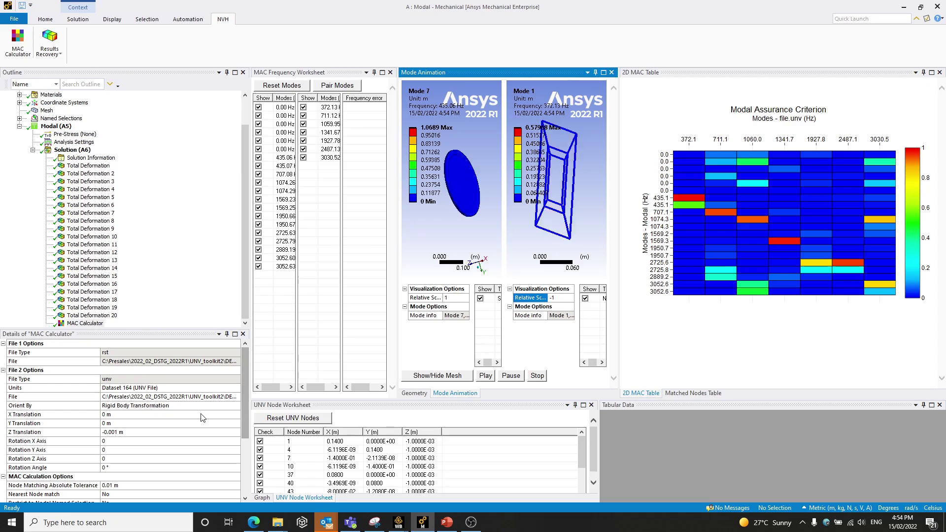
# Set the MAC Calculator's Pair Modes option to Yes and regenerate its results
pyautogui.scroll(-2, 136, 441)
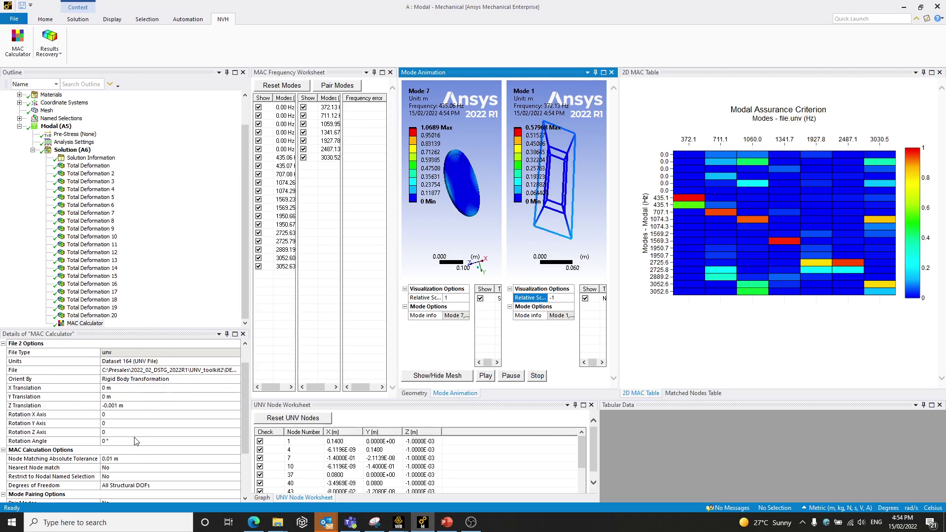
pyautogui.scroll(-1, 138, 442)
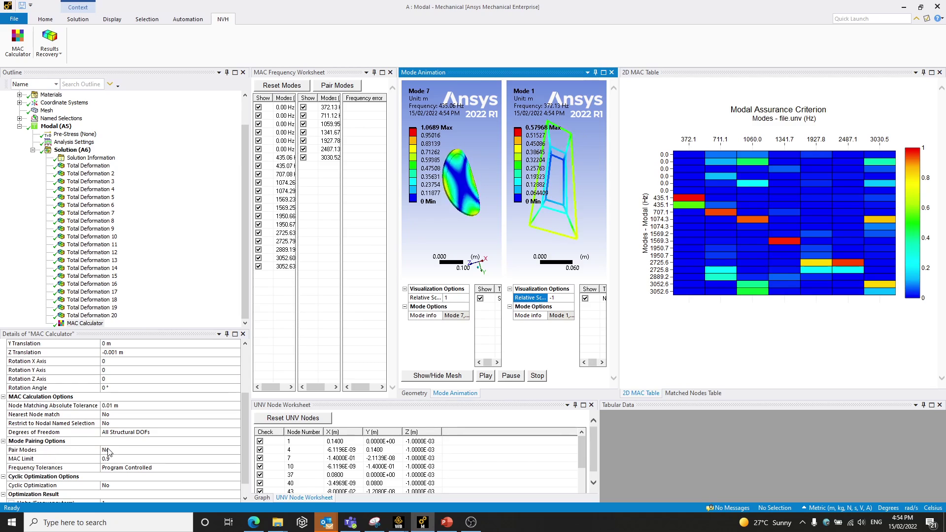
pyautogui.click(118, 450)
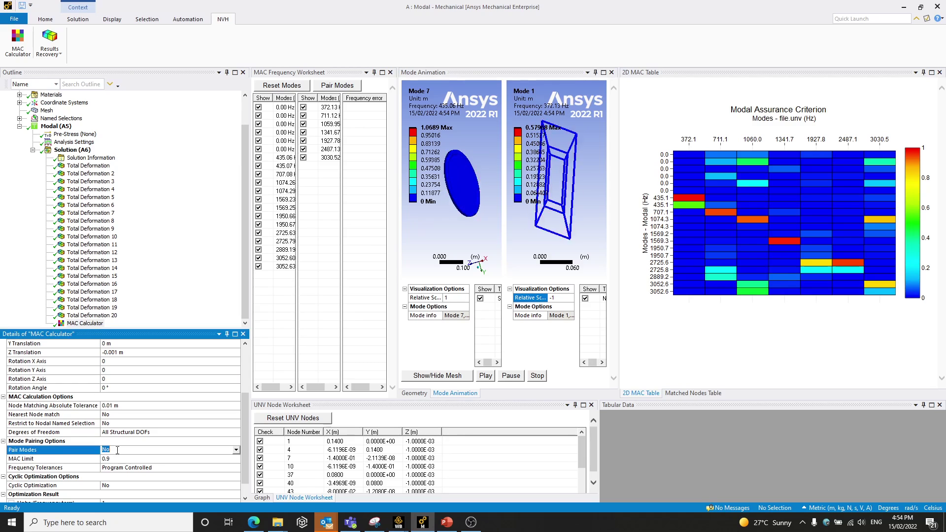
pyautogui.click(237, 452)
pyautogui.click(116, 463)
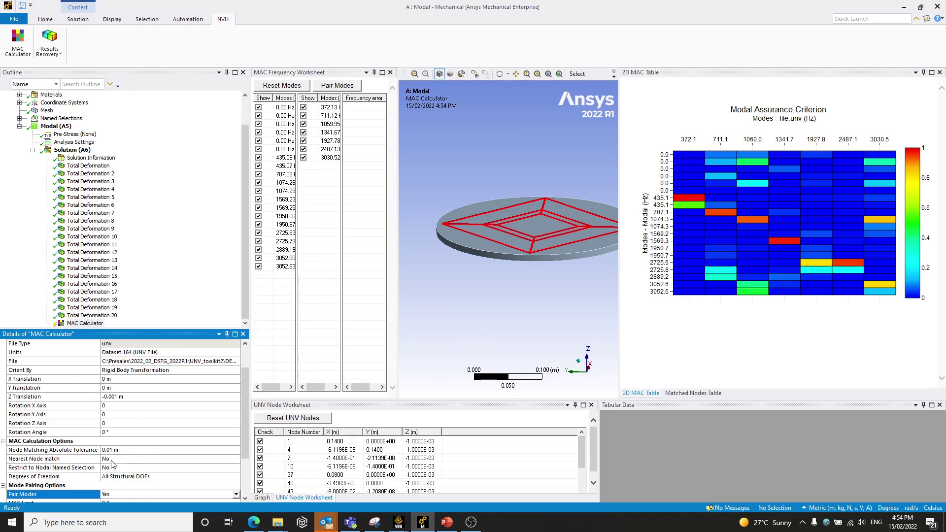
pyautogui.scroll(-2, 153, 447)
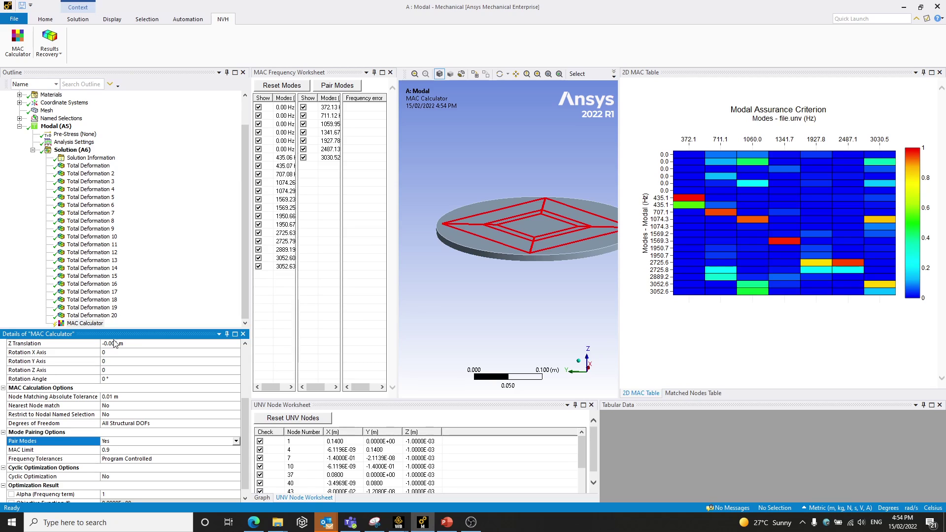
pyautogui.rightClick(85, 326)
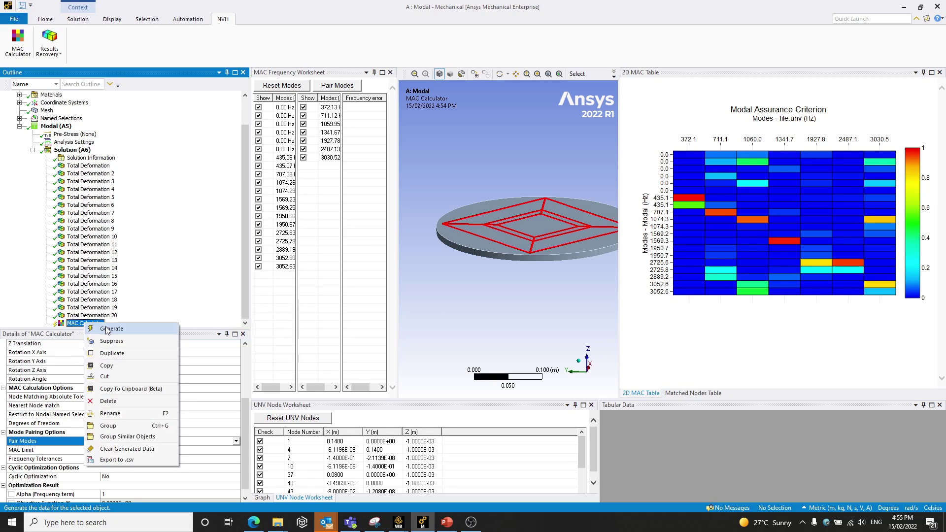
pyautogui.click(115, 352)
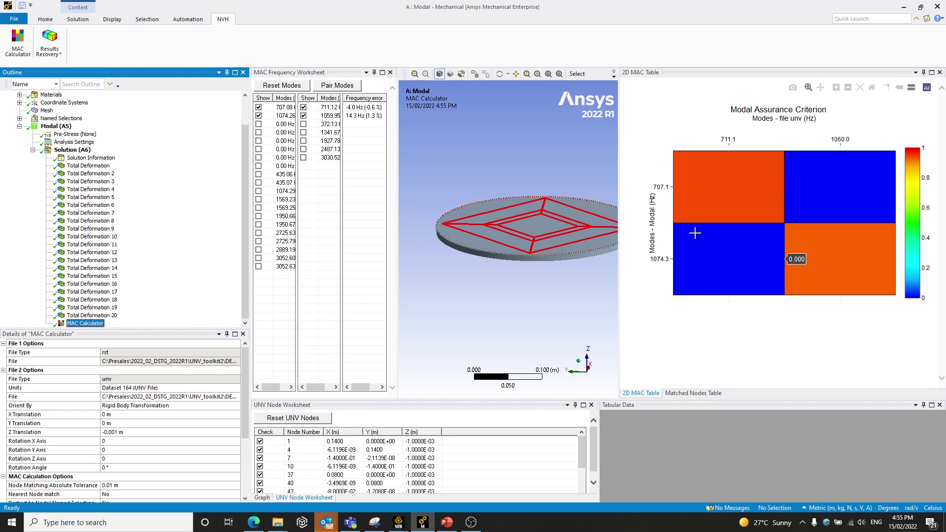
# Check the paired-mode MAC table and animate the 707.1 Hz modal result against the 711.1 Hz UNV mode
pyautogui.moveTo(842, 258)
pyautogui.moveTo(752, 260)
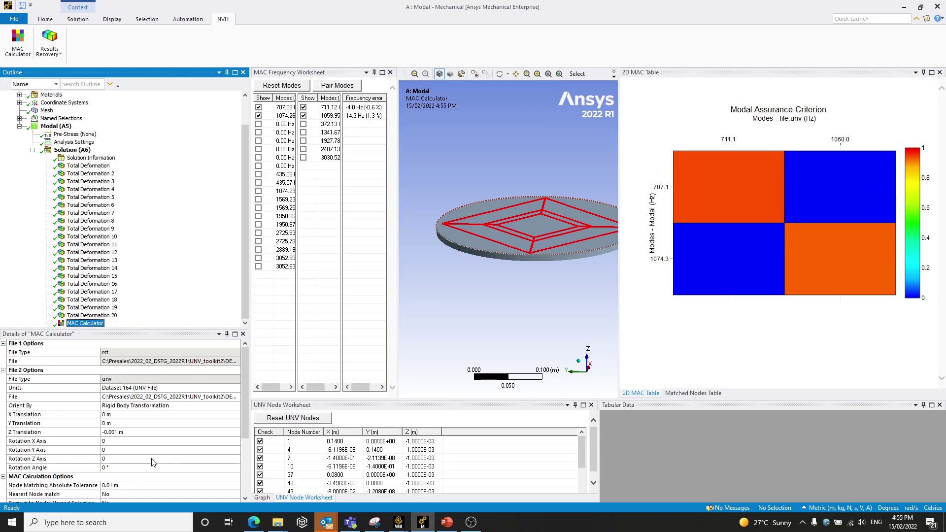
pyautogui.scroll(-1, 120, 478)
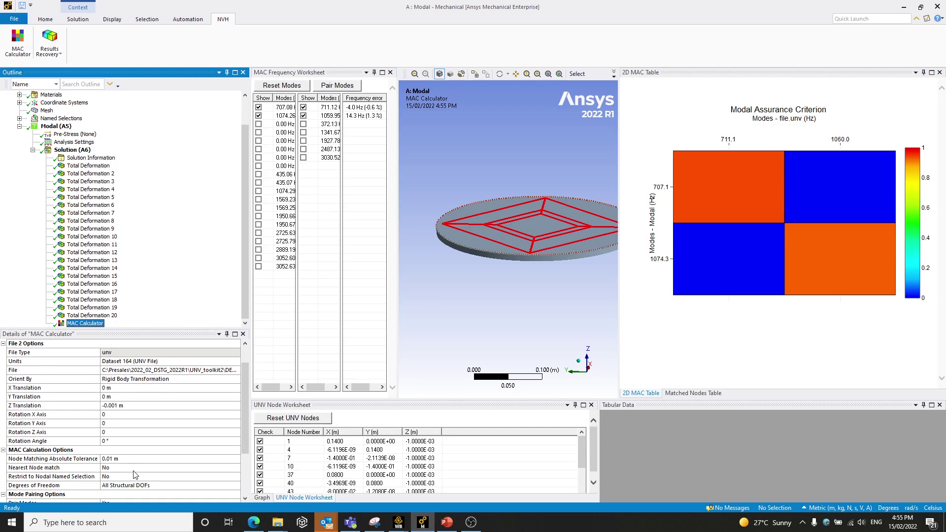
pyautogui.moveTo(712, 185)
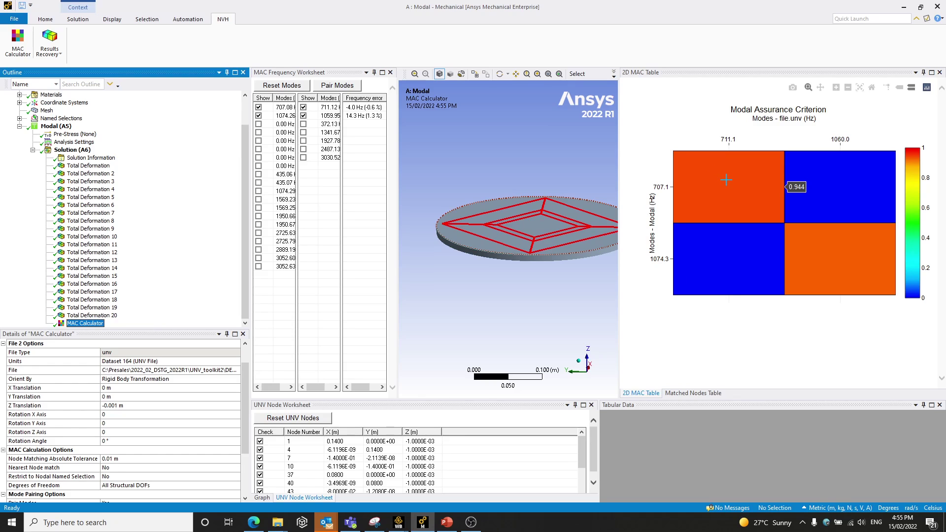
pyautogui.click(726, 180)
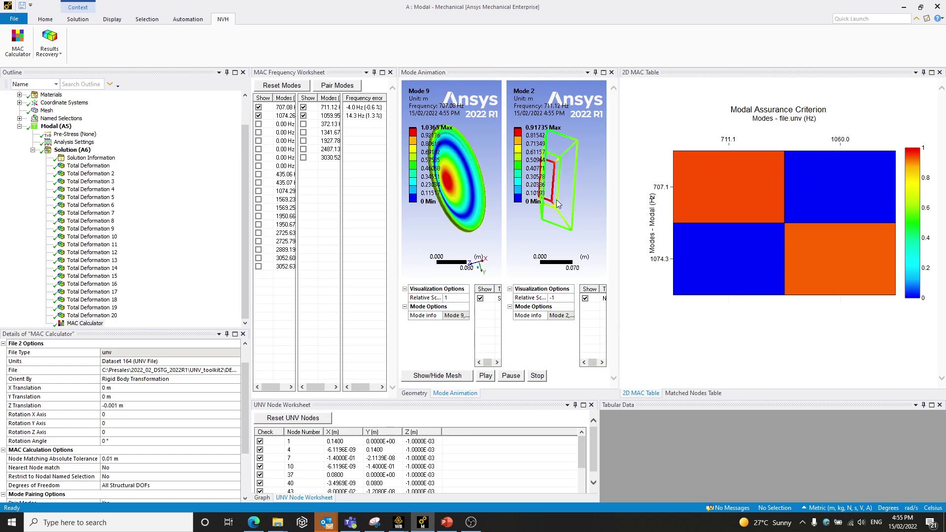
pyautogui.moveTo(567, 206); pyautogui.dragTo(552, 215, button='middle')
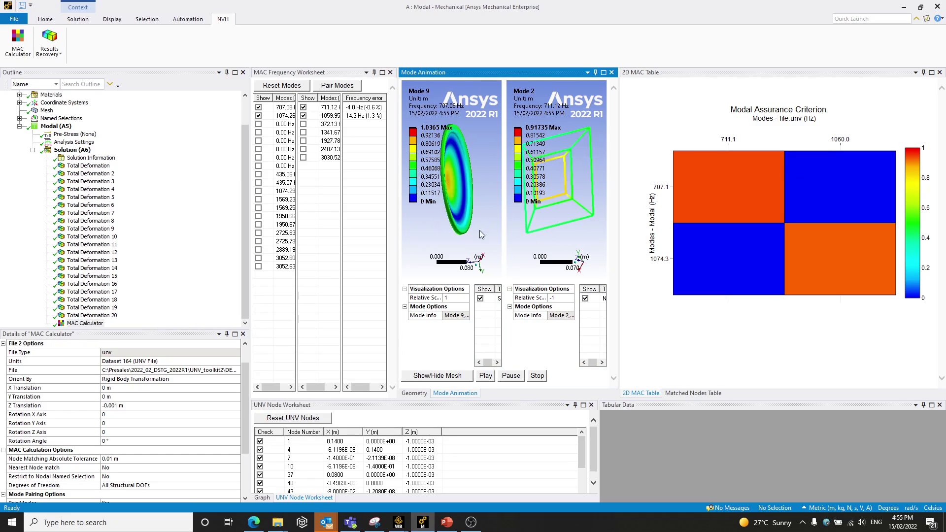
# Set the UNV mode animation's relative scale to 1
pyautogui.click(564, 297)
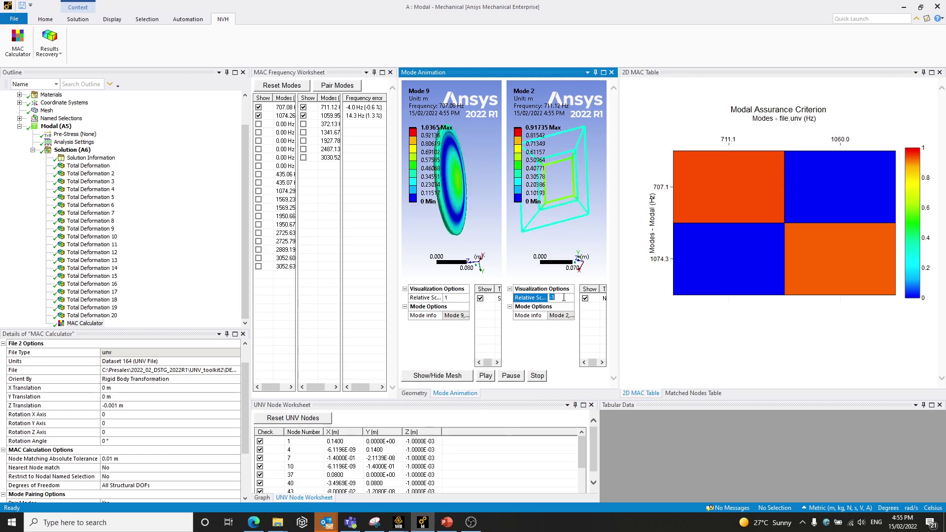
pyautogui.write('1')
pyautogui.press('Return')
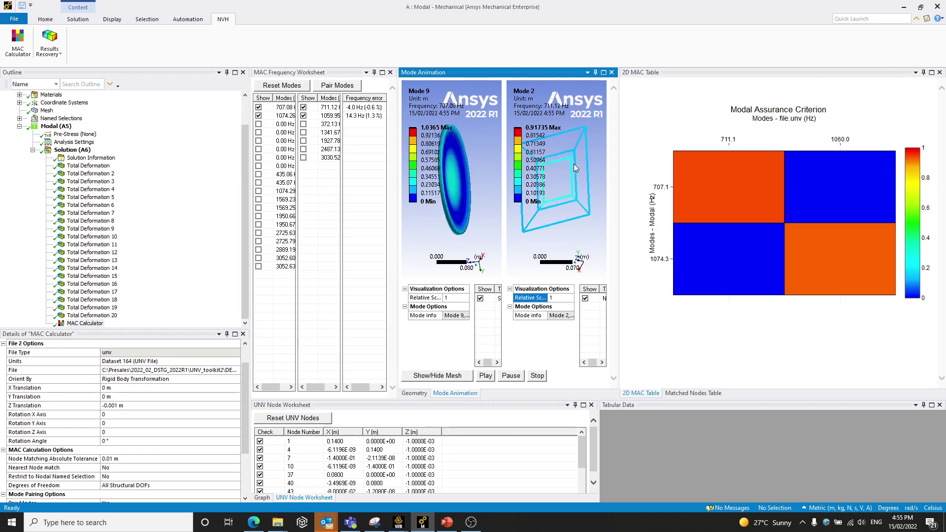
# Animate the 1074.3 Hz modal result against the 1060.0 Hz UNV mode and check the pair's MAC value
pyautogui.moveTo(729, 185)
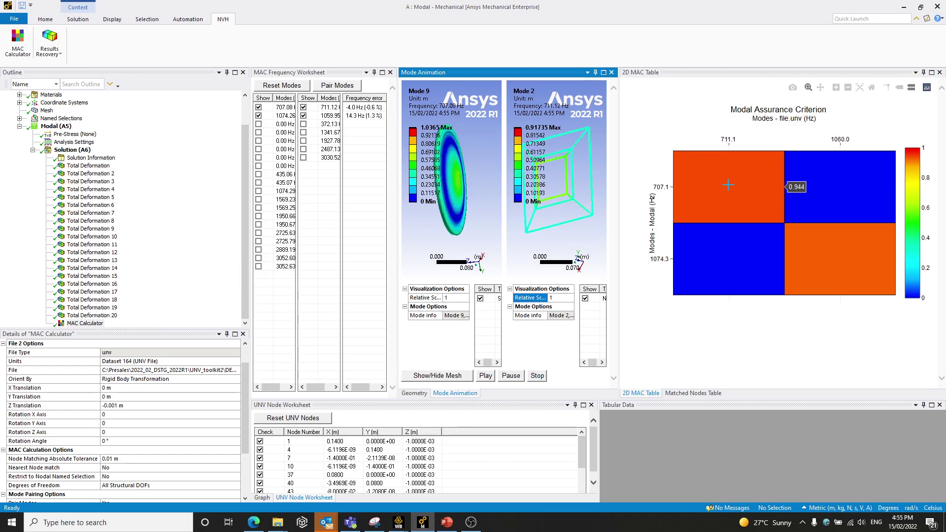
pyautogui.click(842, 266)
pyautogui.click(463, 187)
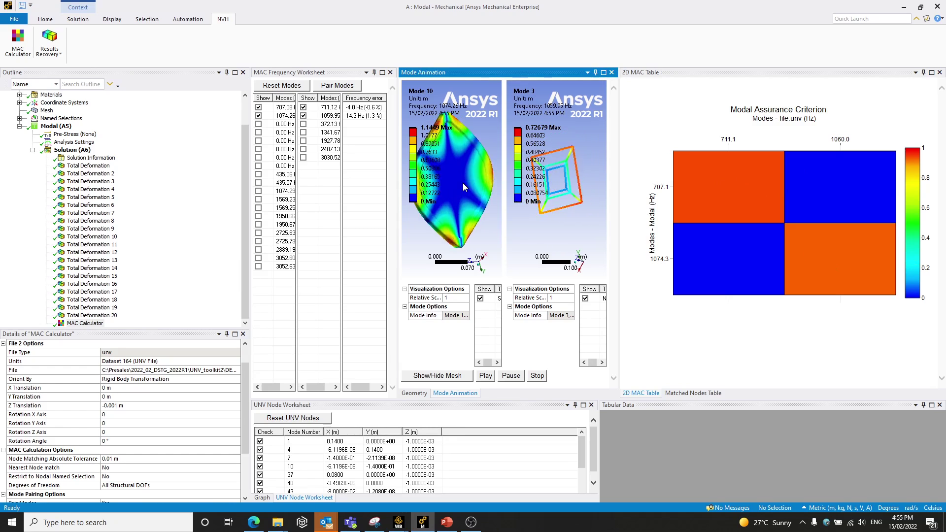
pyautogui.moveTo(799, 265)
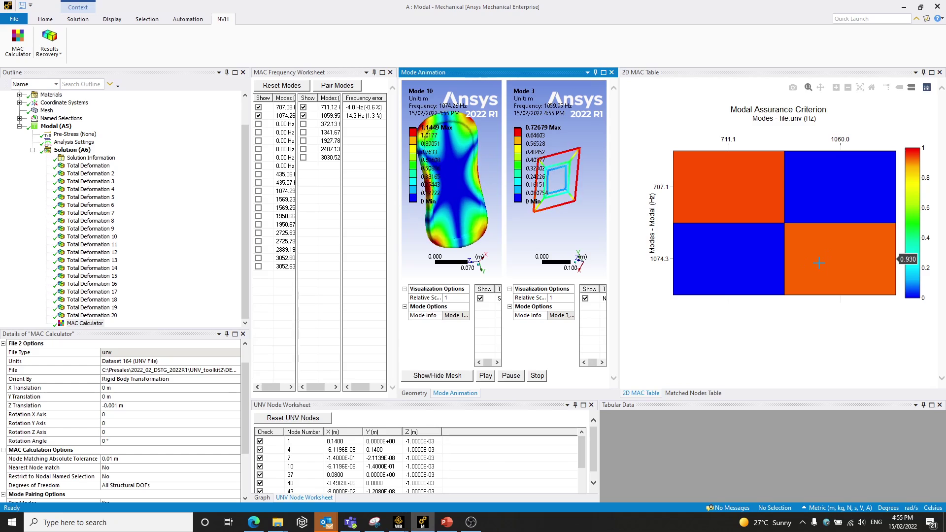
# Set the MAC Calculator's MAC Limit to 0.5 and regenerate its results
pyautogui.scroll(-1, 172, 417)
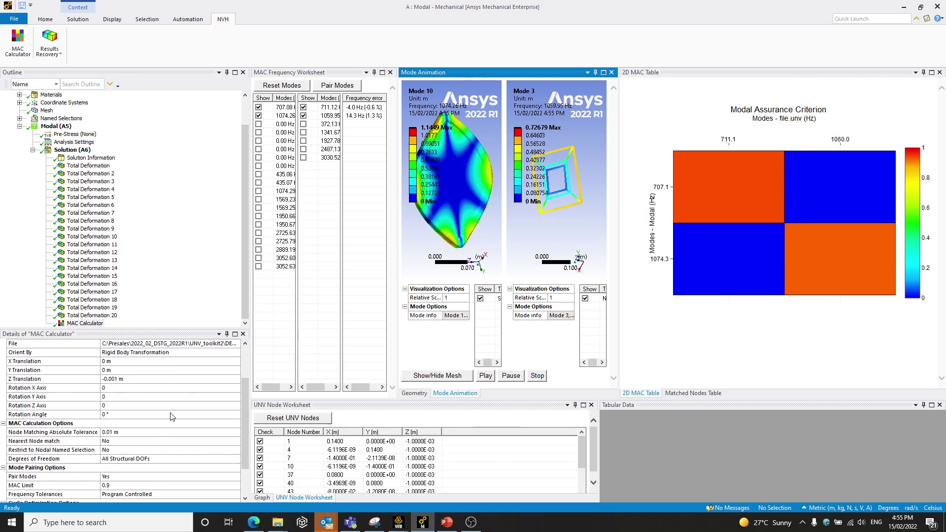
pyautogui.scroll(-1, 172, 417)
pyautogui.click(132, 458)
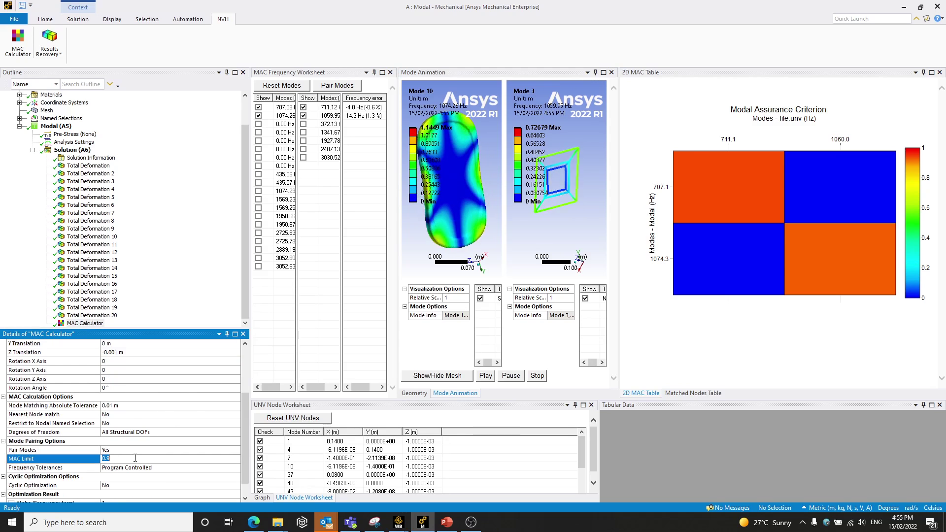
pyautogui.write('0.5')
pyautogui.press('Return')
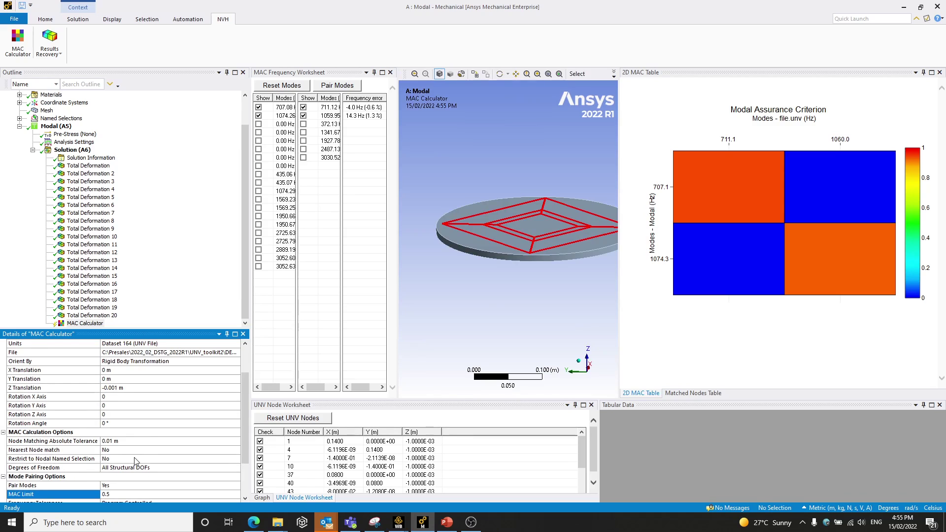
pyautogui.rightClick(89, 327)
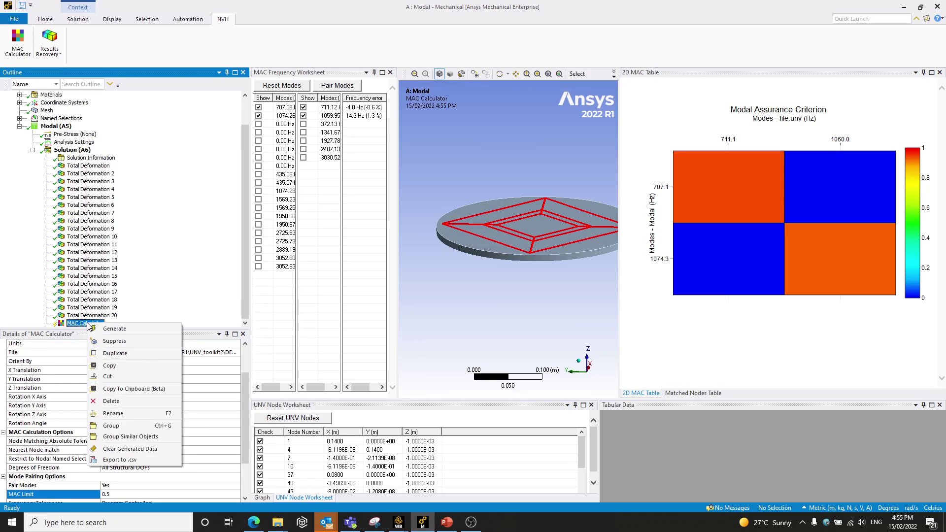
pyautogui.click(116, 327)
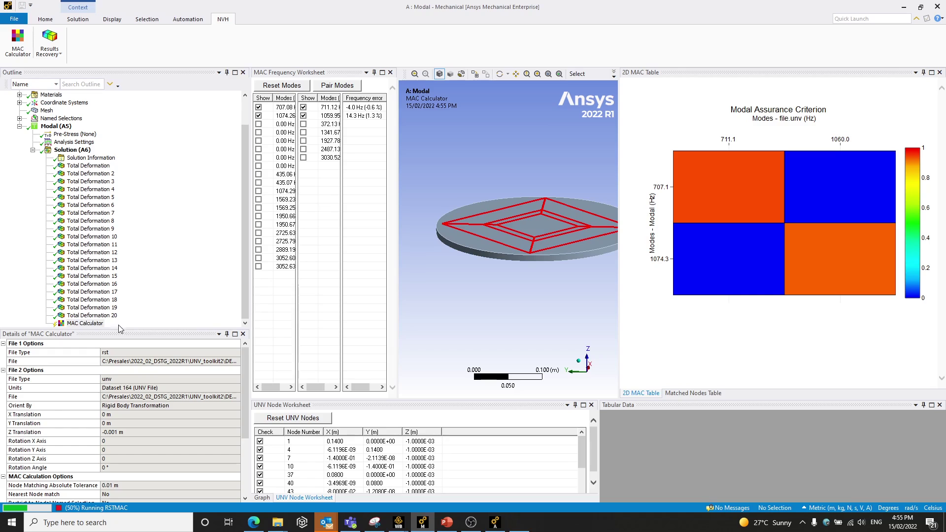
# Check the diagonal MAC values of the paired modes and animate the 3052.6 Hz modal result against the 3030.5 Hz UNV mode
pyautogui.moveTo(697, 178)
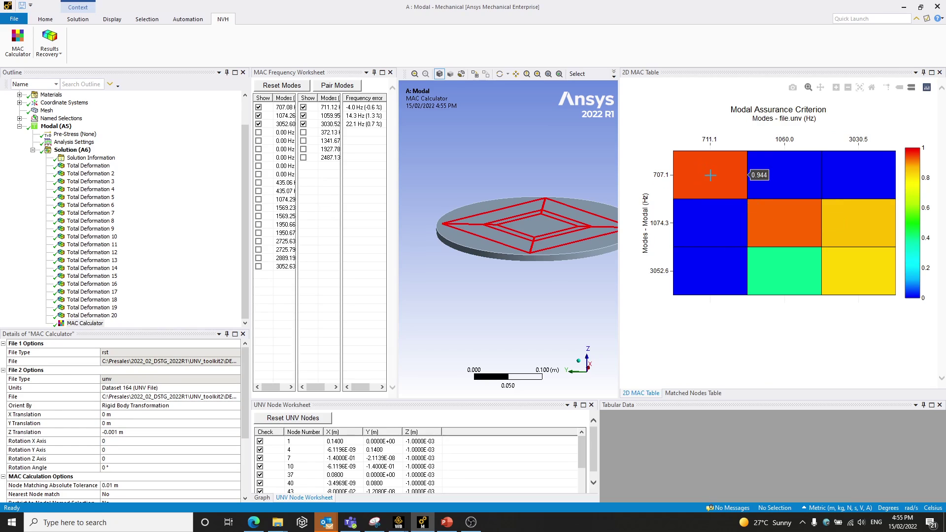
pyautogui.moveTo(778, 225)
pyautogui.moveTo(871, 281)
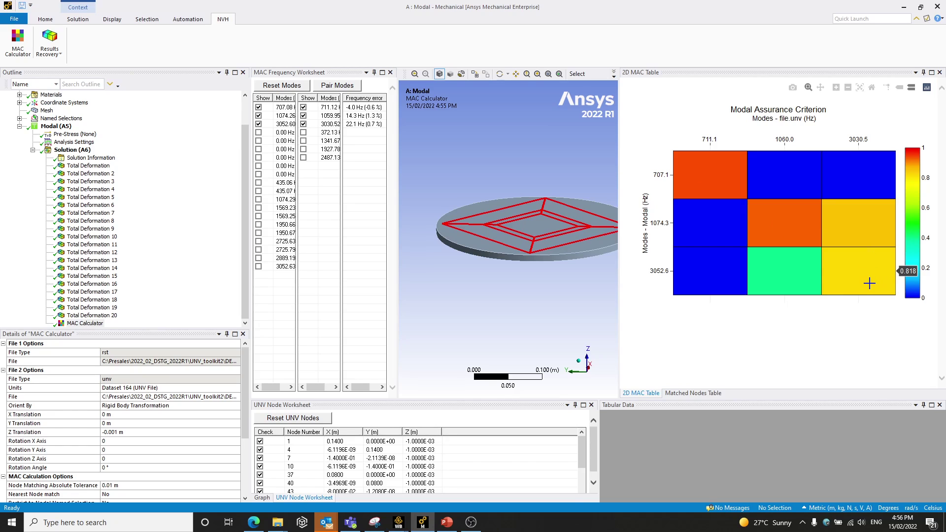
pyautogui.click(869, 278)
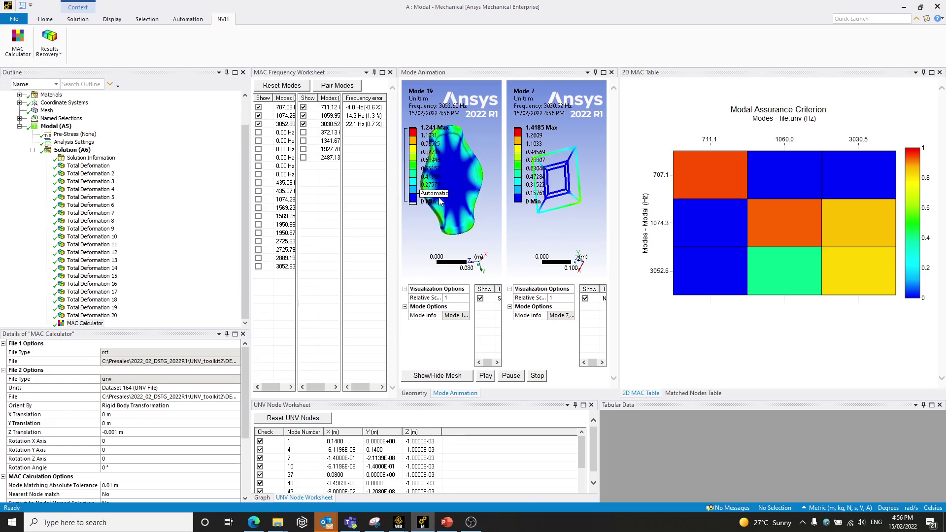
pyautogui.click(479, 202)
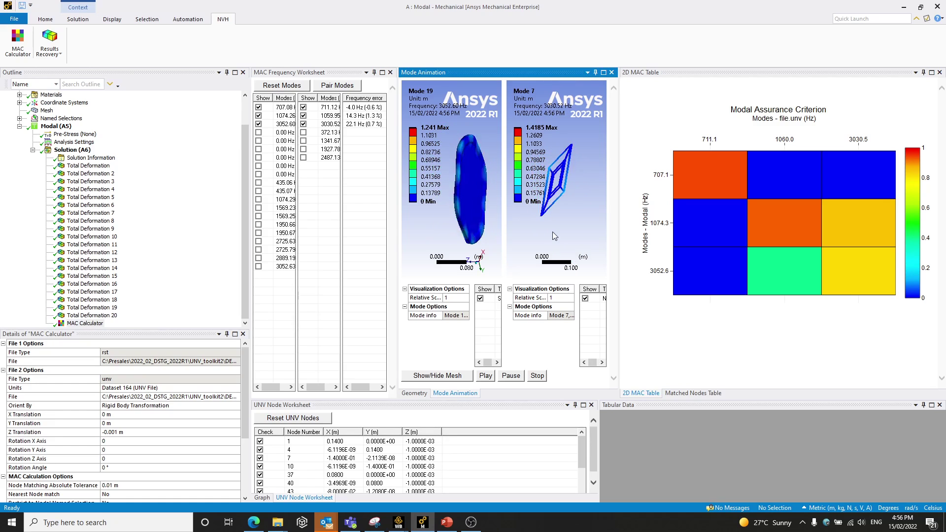
pyautogui.moveTo(578, 231); pyautogui.dragTo(547, 148)
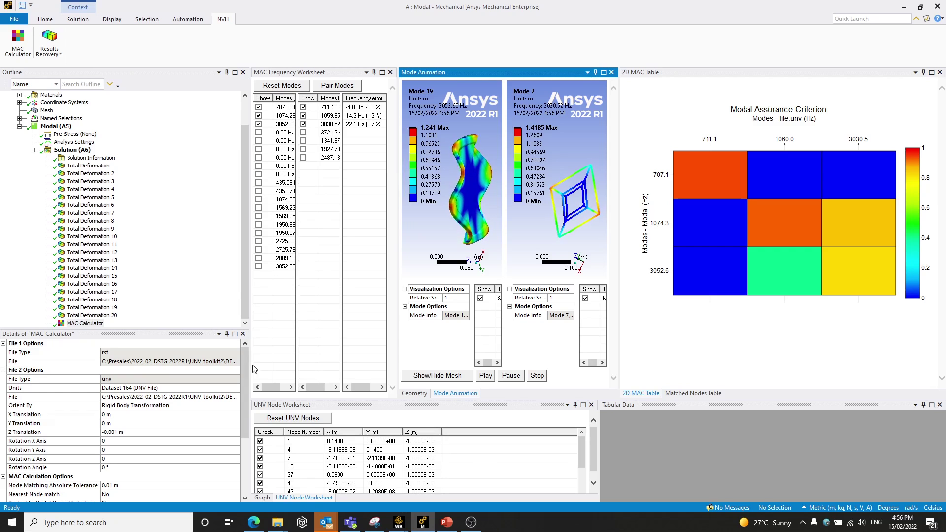
# Make the MAC Calculator's Objective Function (f) an output parameter and open the Parameter Set in Workbench
pyautogui.scroll(-4, 232, 452)
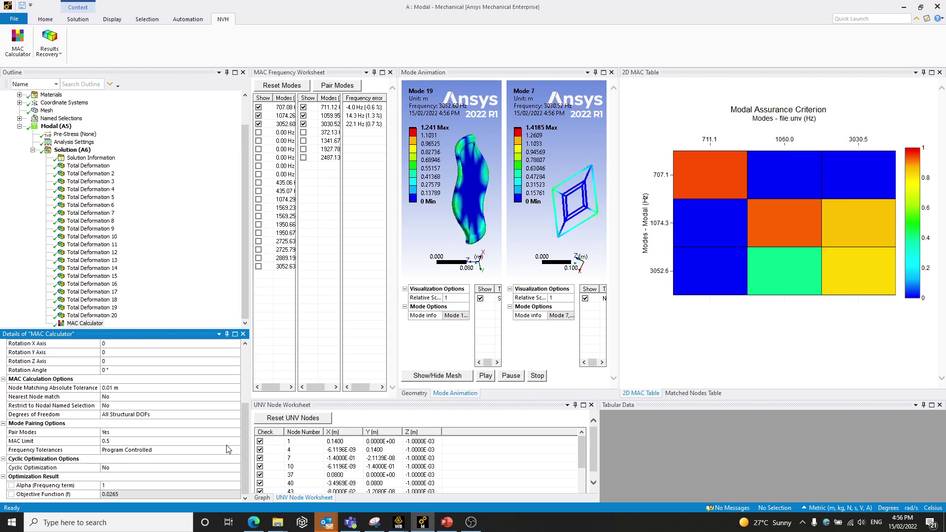
pyautogui.click(11, 495)
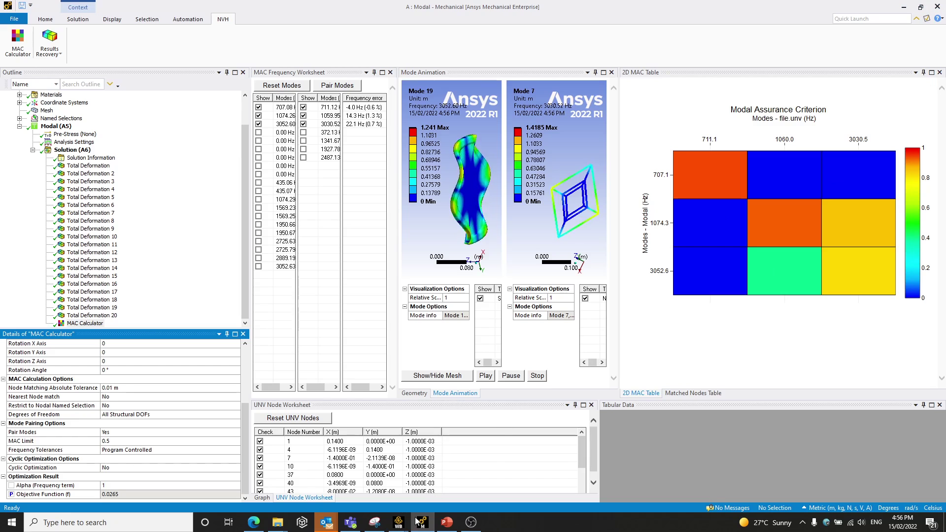
pyautogui.moveTo(398, 522)
pyautogui.click(378, 495)
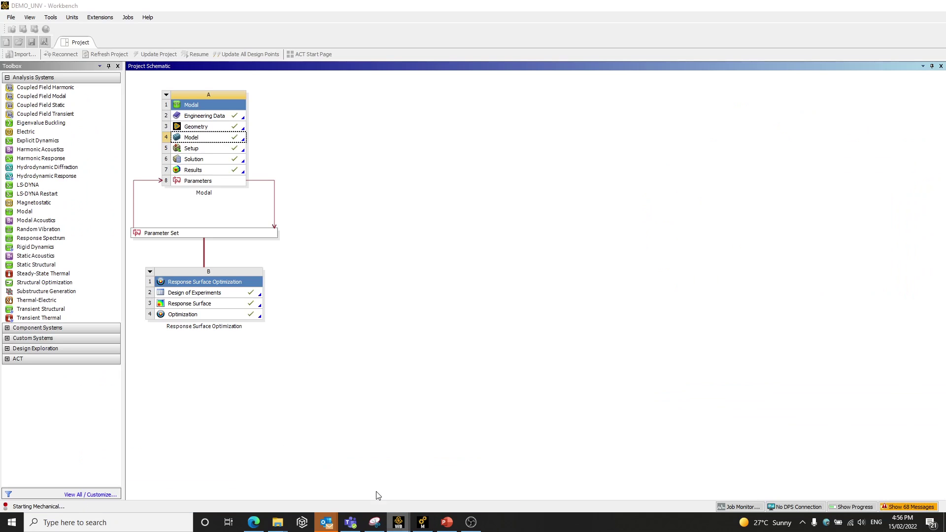
pyautogui.doubleClick(197, 234)
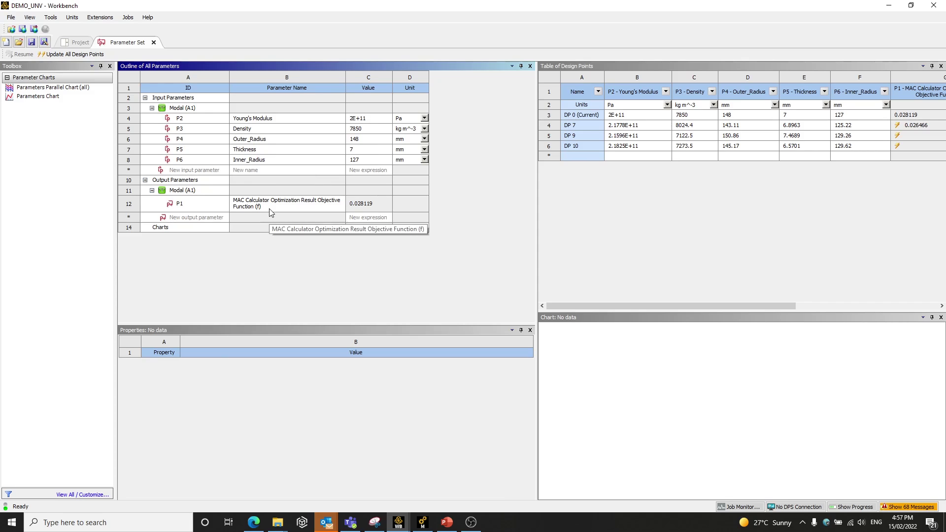
# Open the Design of Experiments and review the bounds of Young's Modulus, Density, Outer_Radius, Thickness and Inner_Radius
pyautogui.click(82, 44)
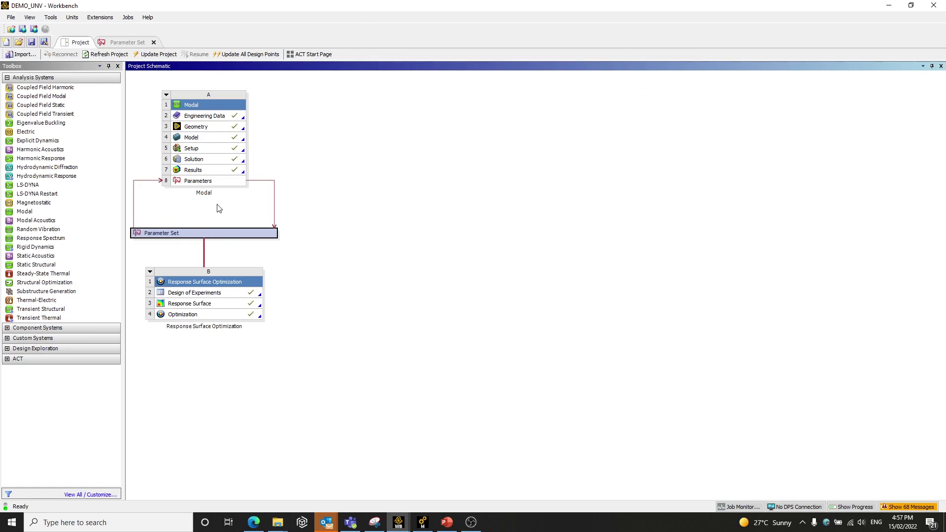
pyautogui.doubleClick(194, 295)
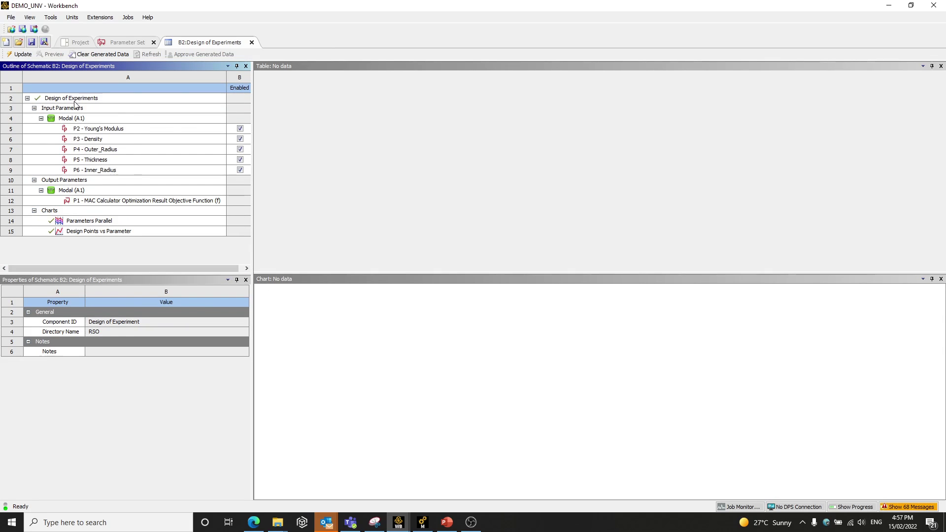
pyautogui.click(74, 101)
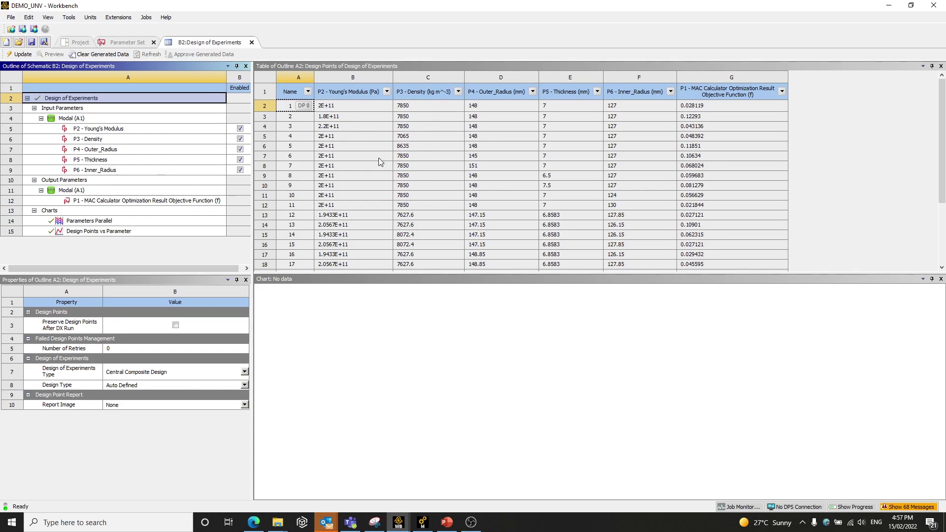
pyautogui.click(91, 128)
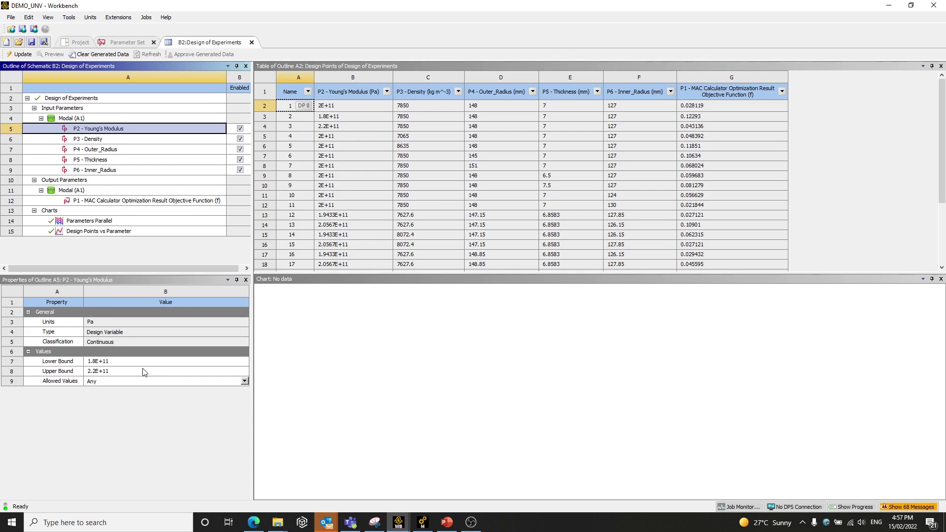
pyautogui.click(94, 139)
pyautogui.click(101, 150)
pyautogui.click(101, 160)
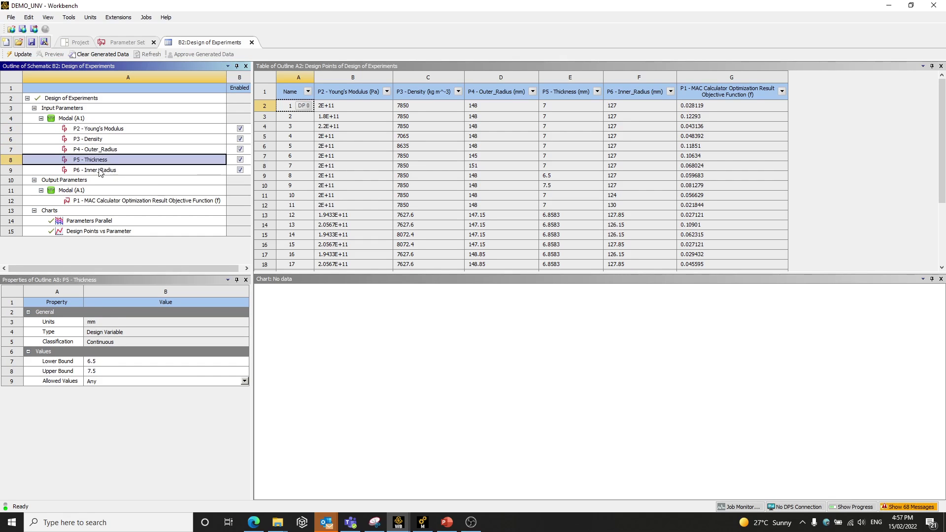
pyautogui.click(100, 171)
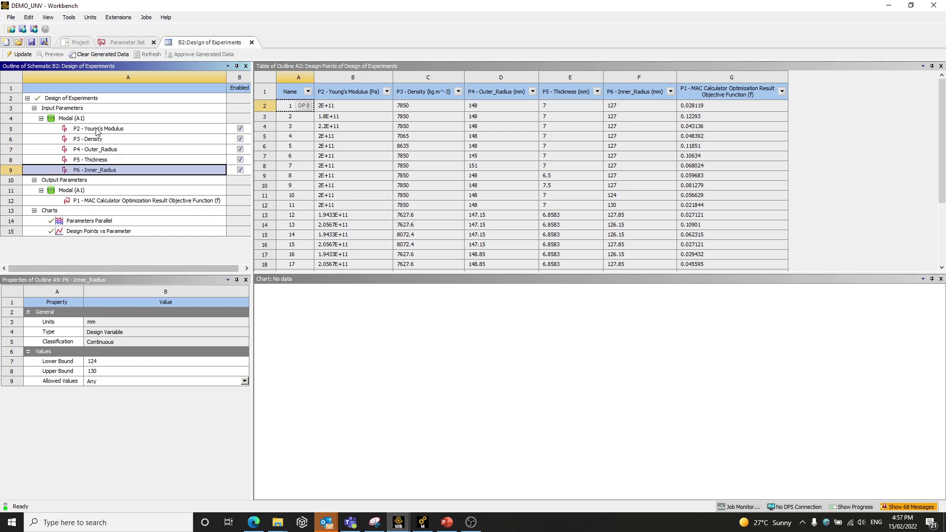
# Review the table of design points for the Design of Experiments, then close that component
pyautogui.click(82, 101)
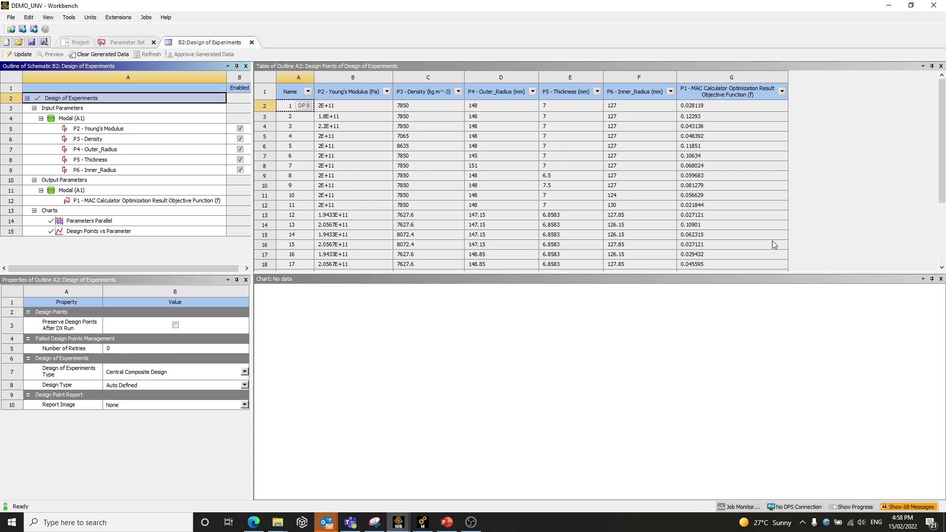
pyautogui.scroll(-3, 878, 192)
pyautogui.scroll(3, 587, 162)
pyautogui.click(252, 43)
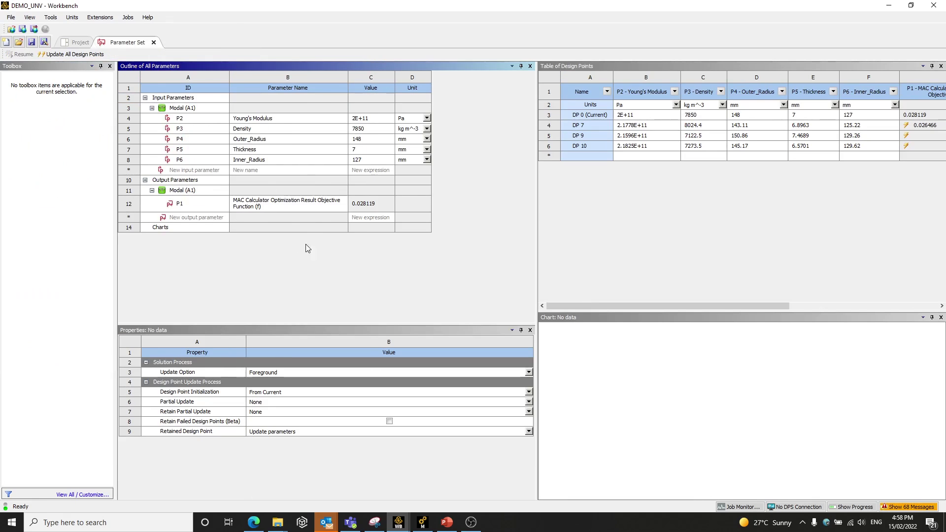
# Open the Response Surface and examine the 3D response chart of the objective function against Thickness and Outer_Radius from several angles
pyautogui.click(78, 43)
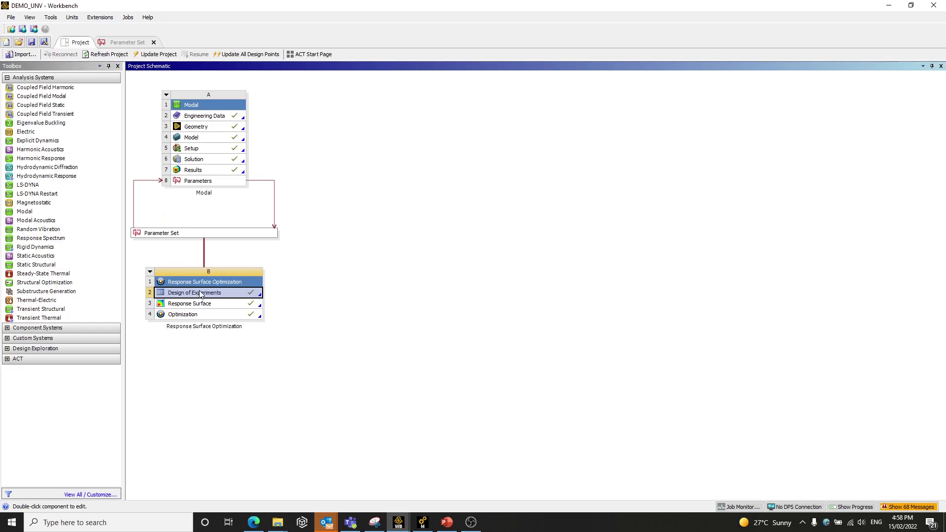
pyautogui.doubleClick(192, 303)
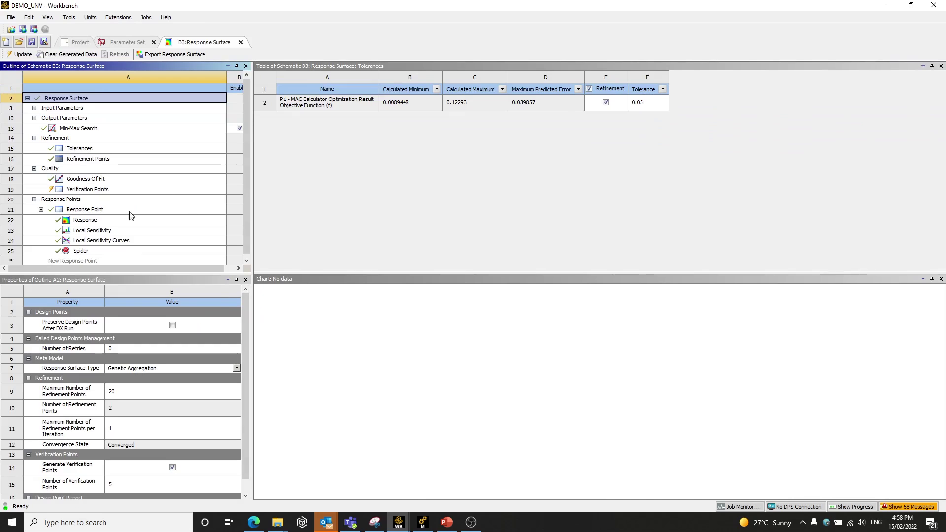
pyautogui.click(102, 210)
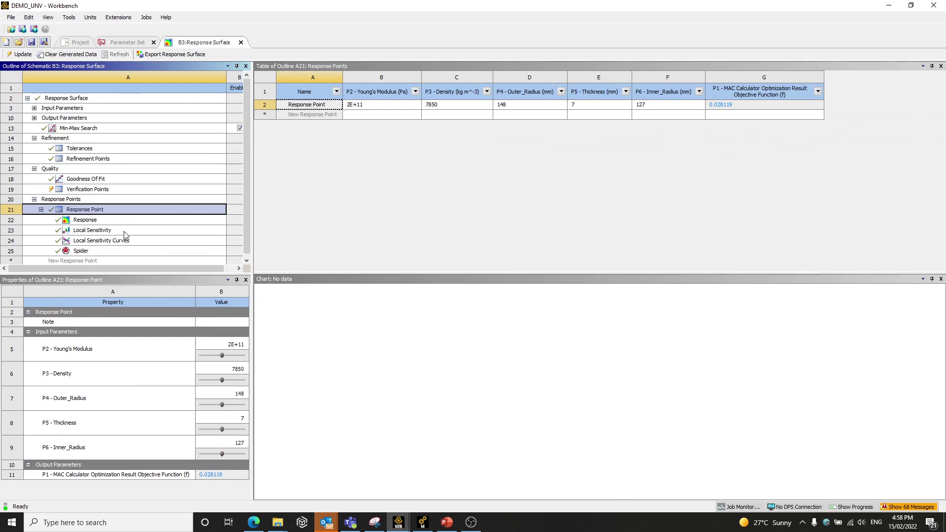
pyautogui.click(119, 222)
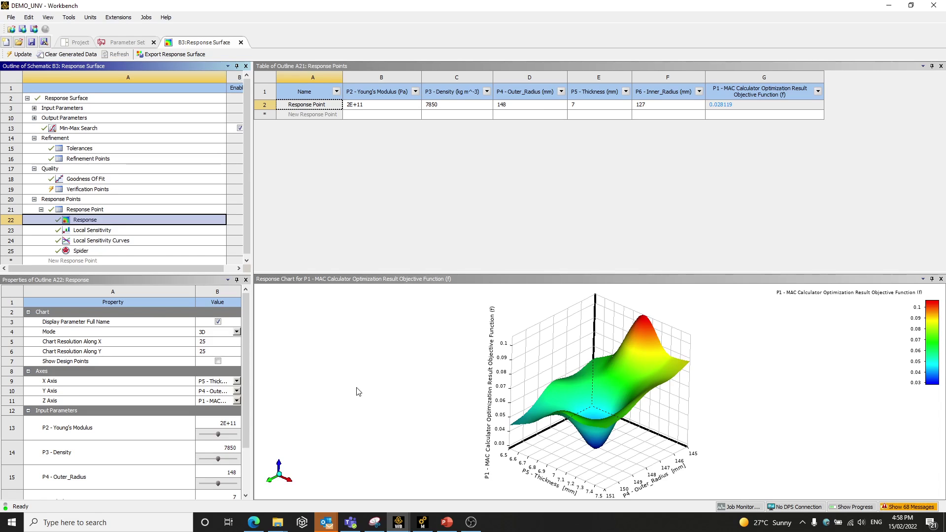
pyautogui.moveTo(653, 369); pyautogui.dragTo(651, 394)
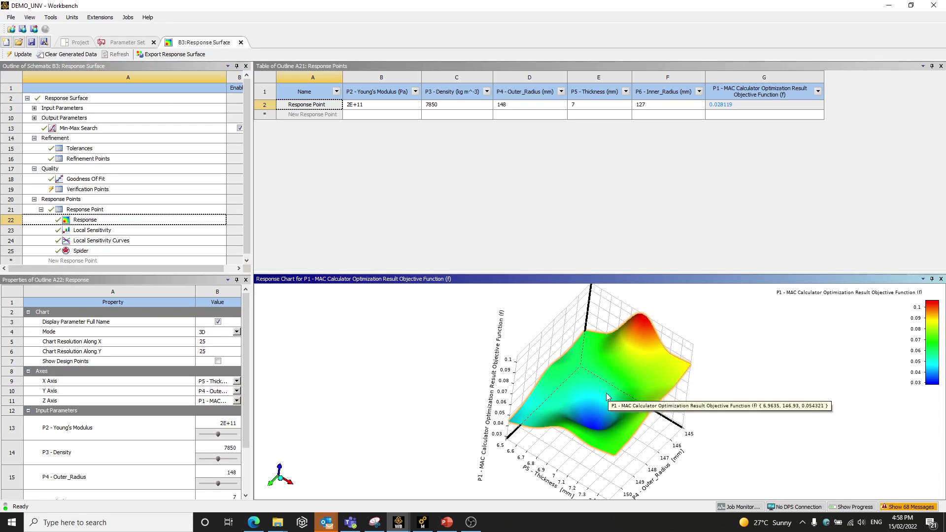
pyautogui.moveTo(640, 372); pyautogui.dragTo(649, 447)
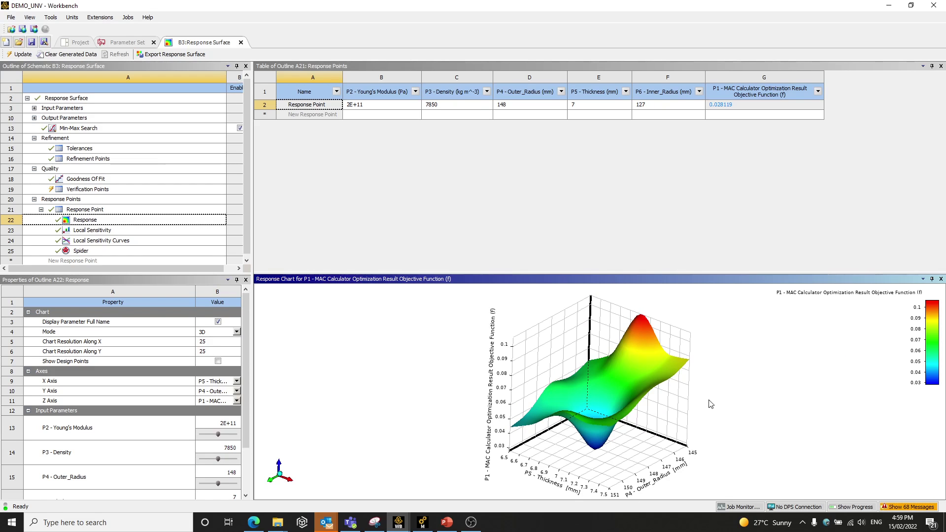
pyautogui.moveTo(720, 394); pyautogui.dragTo(738, 328)
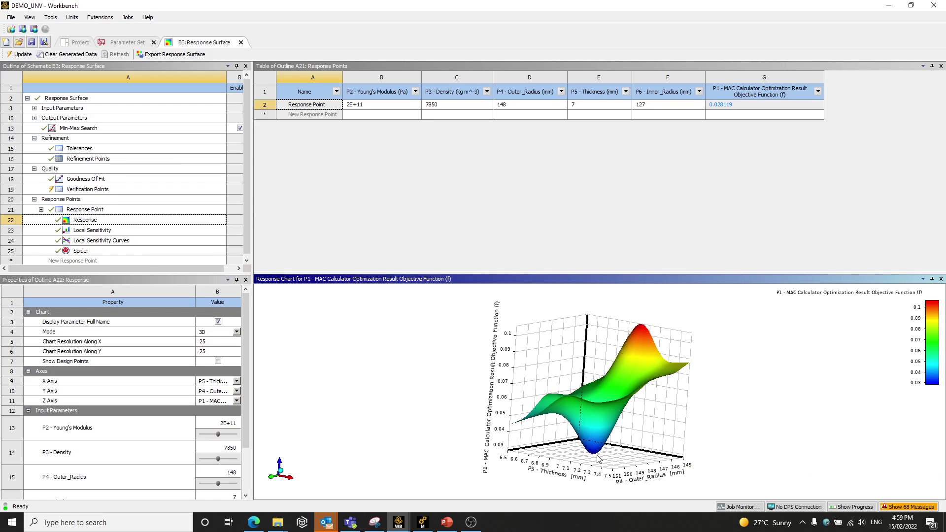
pyautogui.moveTo(596, 459); pyautogui.dragTo(595, 408)
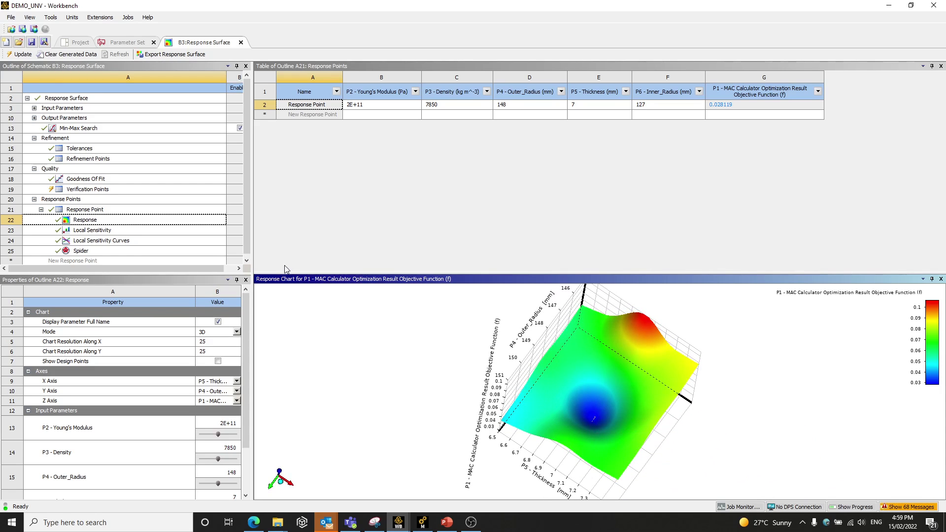
# Open the Optimization component to review its candidate points, and briefly revisit the MAC results in Mechanical
pyautogui.click(72, 43)
pyautogui.doubleClick(201, 315)
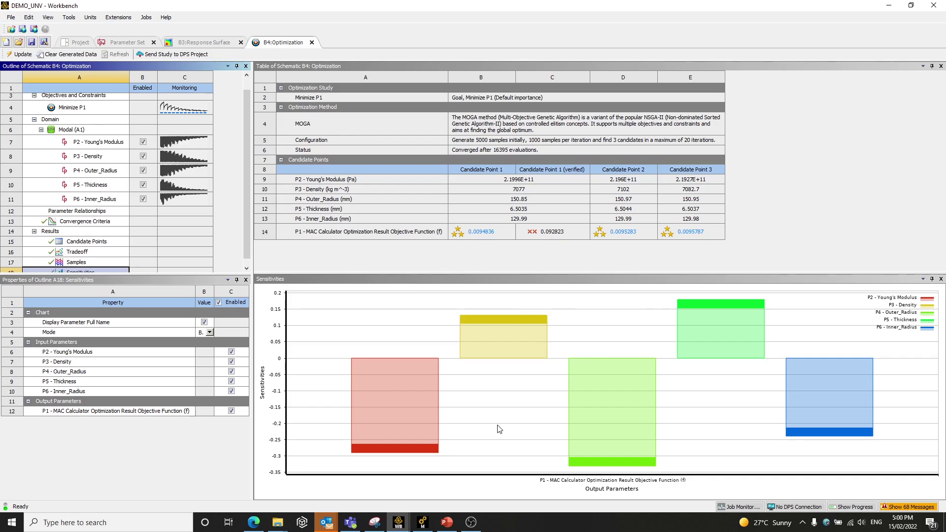
pyautogui.click(423, 522)
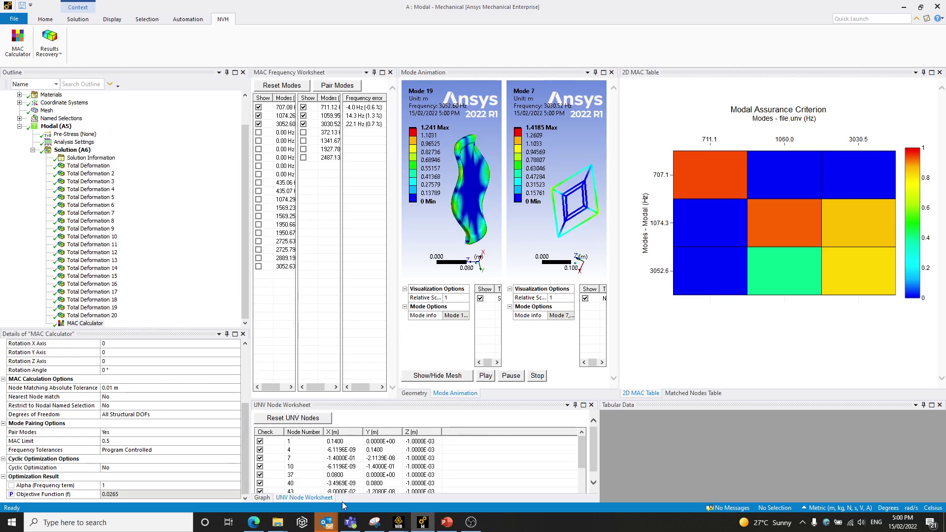
pyautogui.click(903, 9)
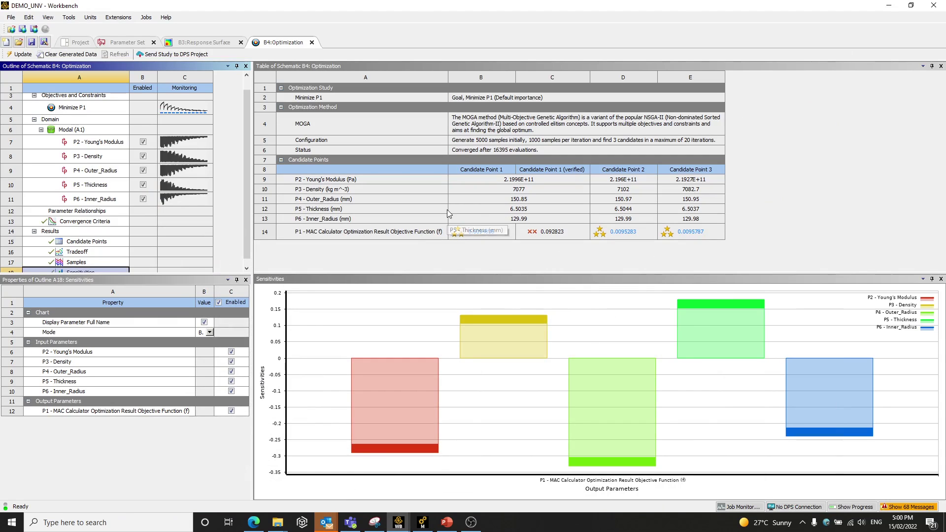
# Examine the Sensitivities chart to compare how each input parameter affects the MAC objective function
pyautogui.moveTo(425, 390)
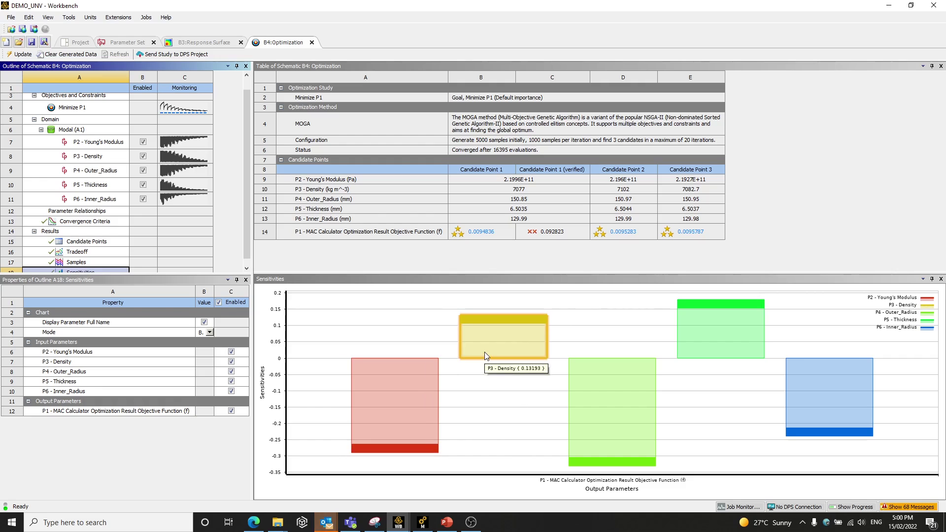
pyautogui.moveTo(637, 409)
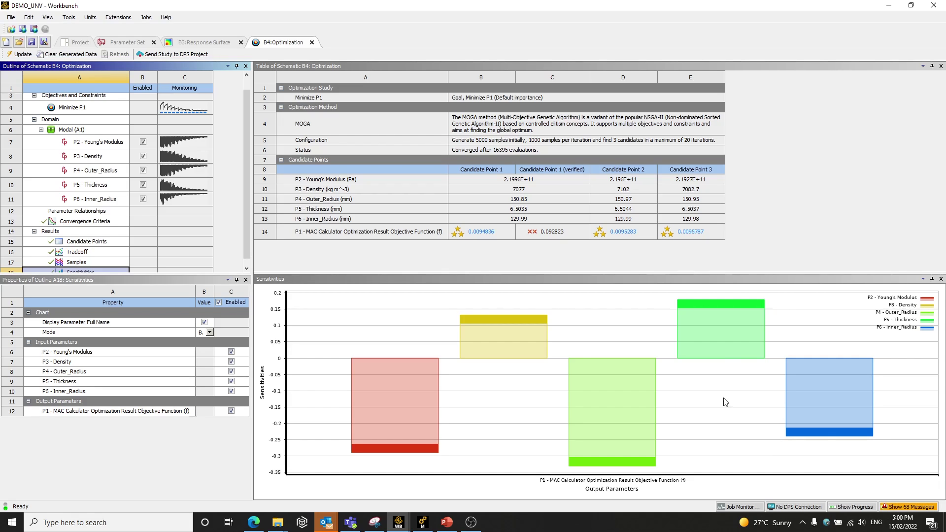
pyautogui.moveTo(752, 328)
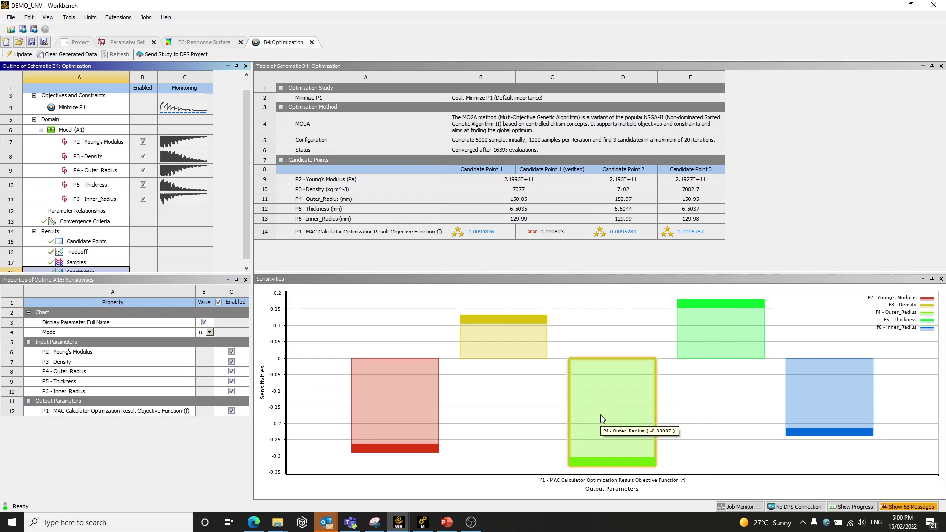
pyautogui.click(719, 428)
pyautogui.moveTo(622, 395)
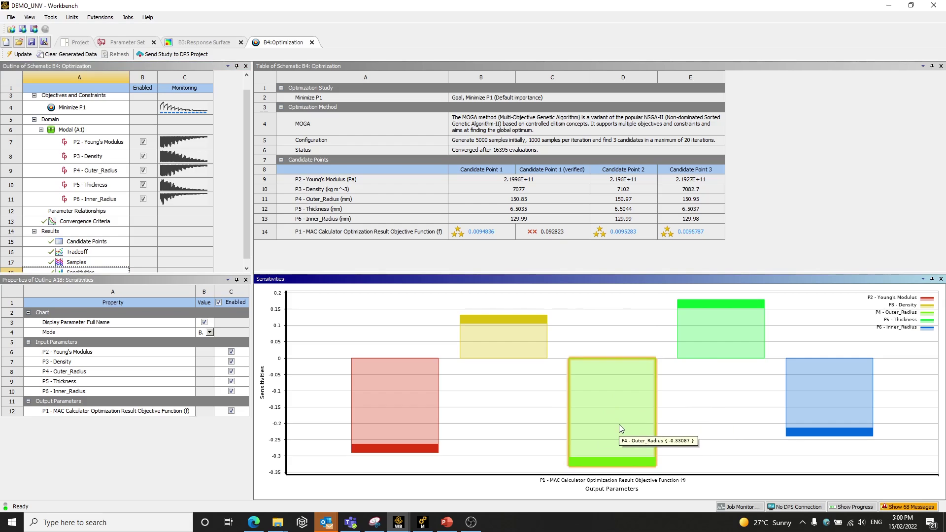
pyautogui.moveTo(523, 336)
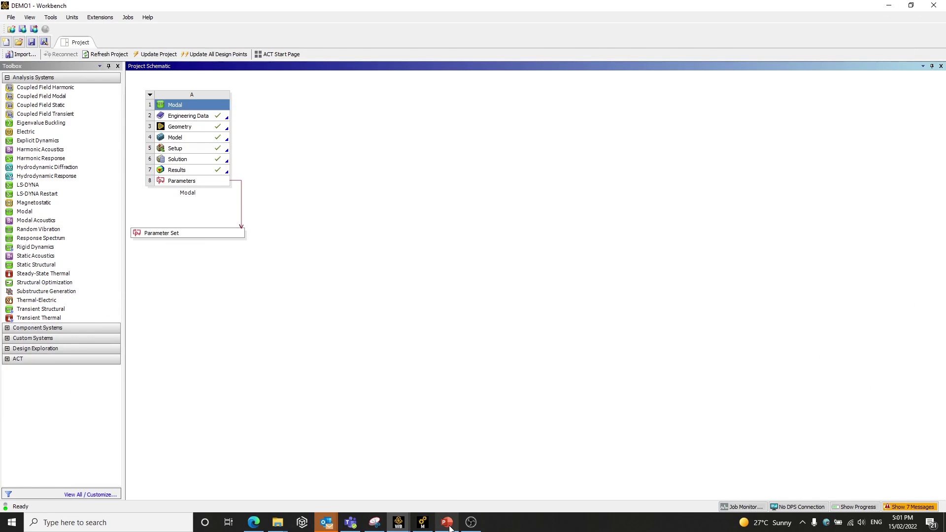
# Switch to PowerPoint and show the title slide of the NVH Toolkit presentation
pyautogui.click(447, 522)
pyautogui.scroll(1, 482, 338)
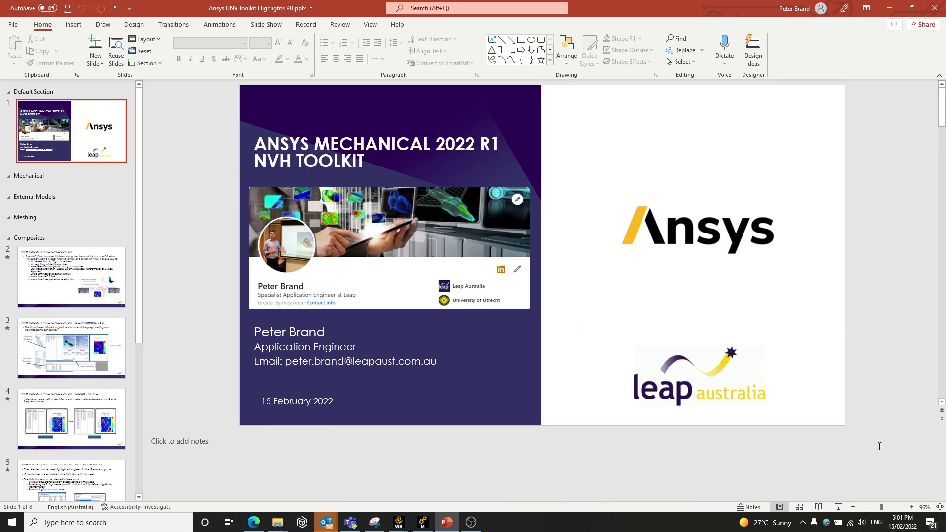